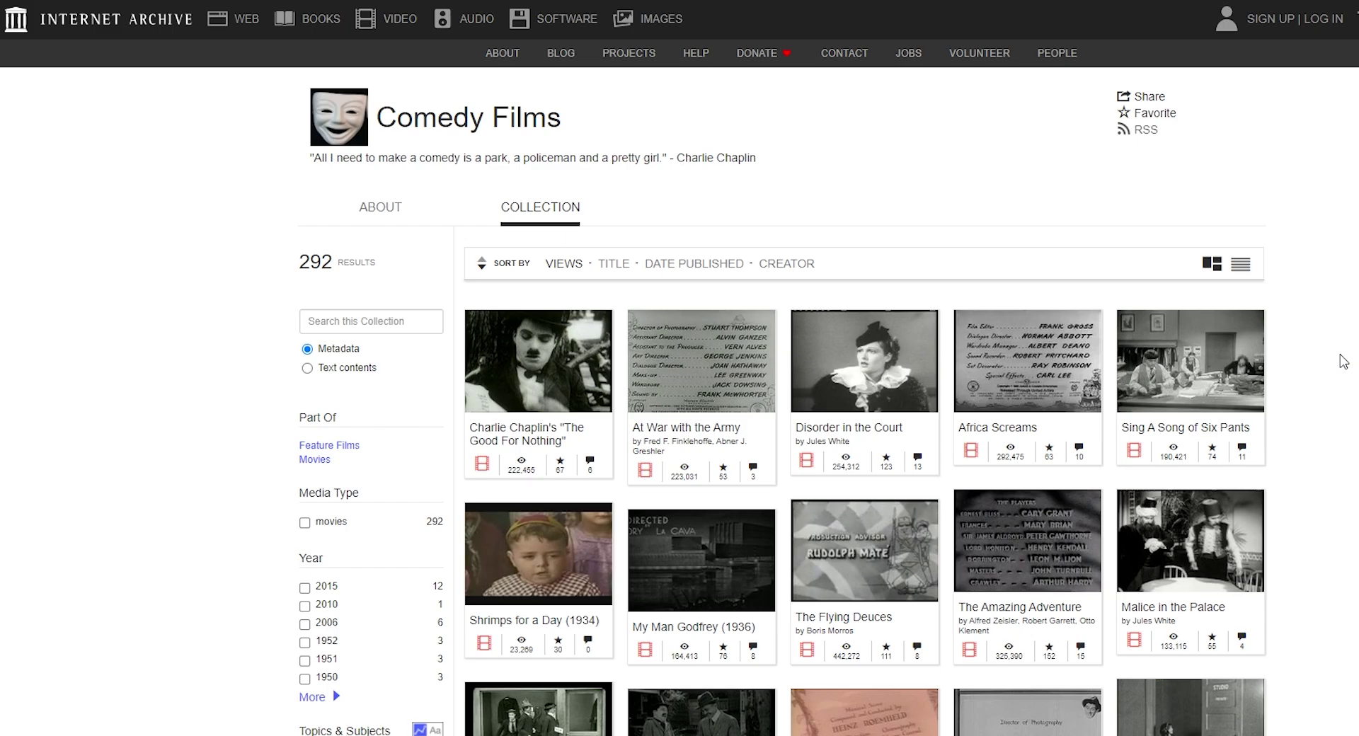
Scroll down through the Comedy Films result tiles on archive.org, looking for black-and-white footage
{"action": "scroll", "coordinate": [1327, 368], "scroll_direction": "down", "scroll_amount": 5}
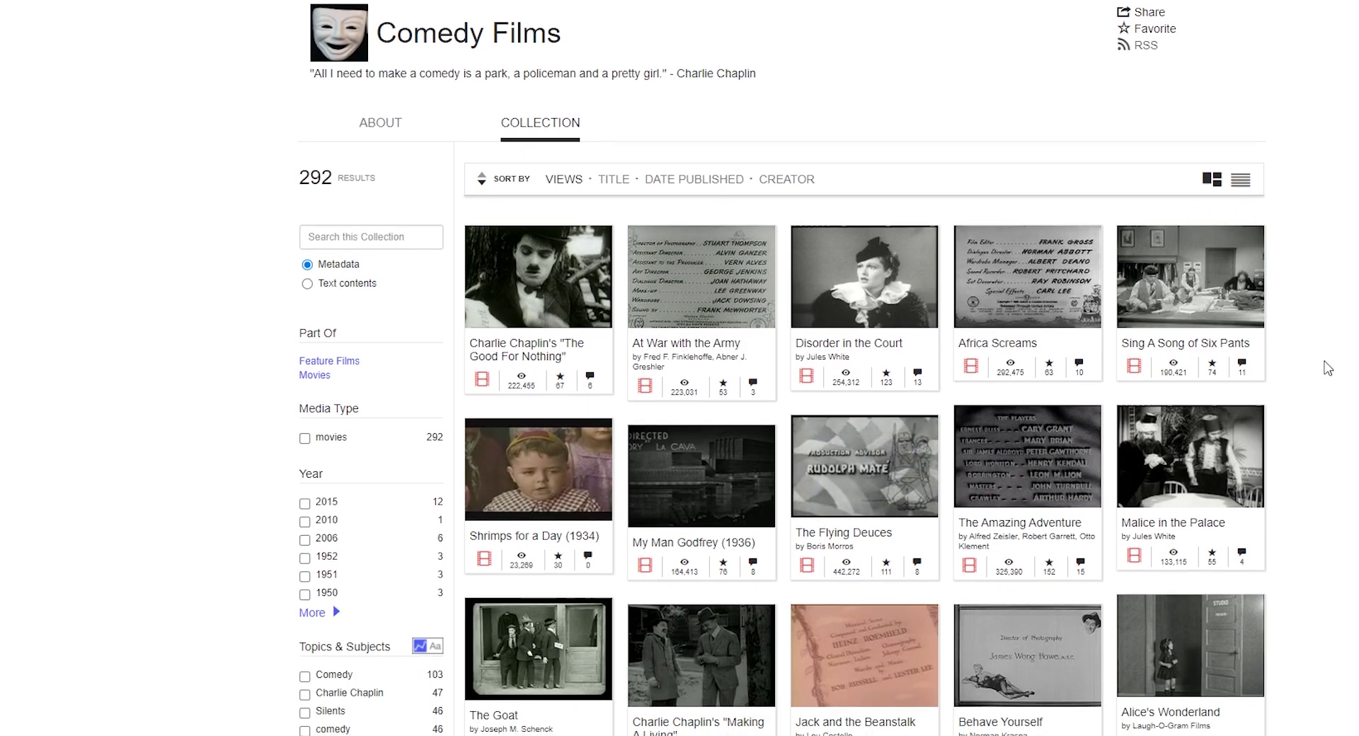
{"action": "scroll", "coordinate": [1327, 367], "scroll_direction": "down", "scroll_amount": 7}
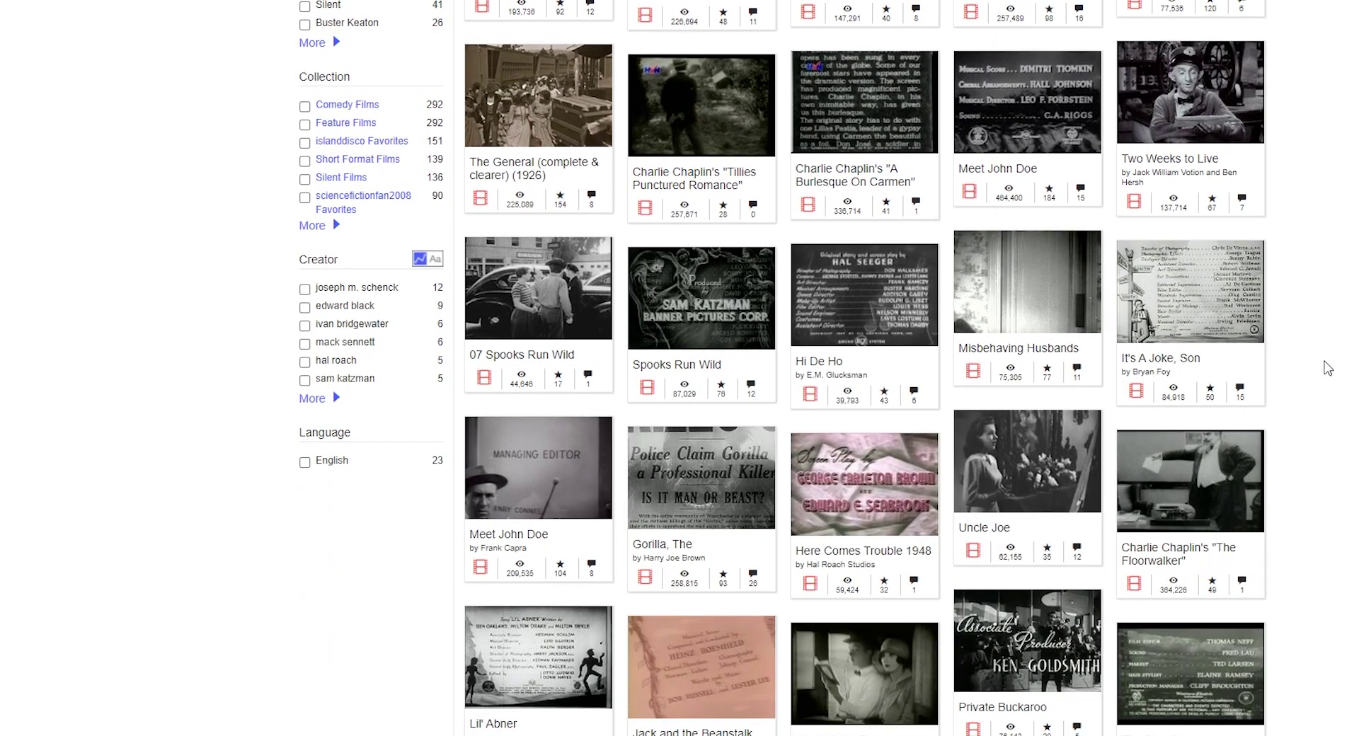
{"action": "scroll", "coordinate": [1327, 368], "scroll_direction": "down", "scroll_amount": 4}
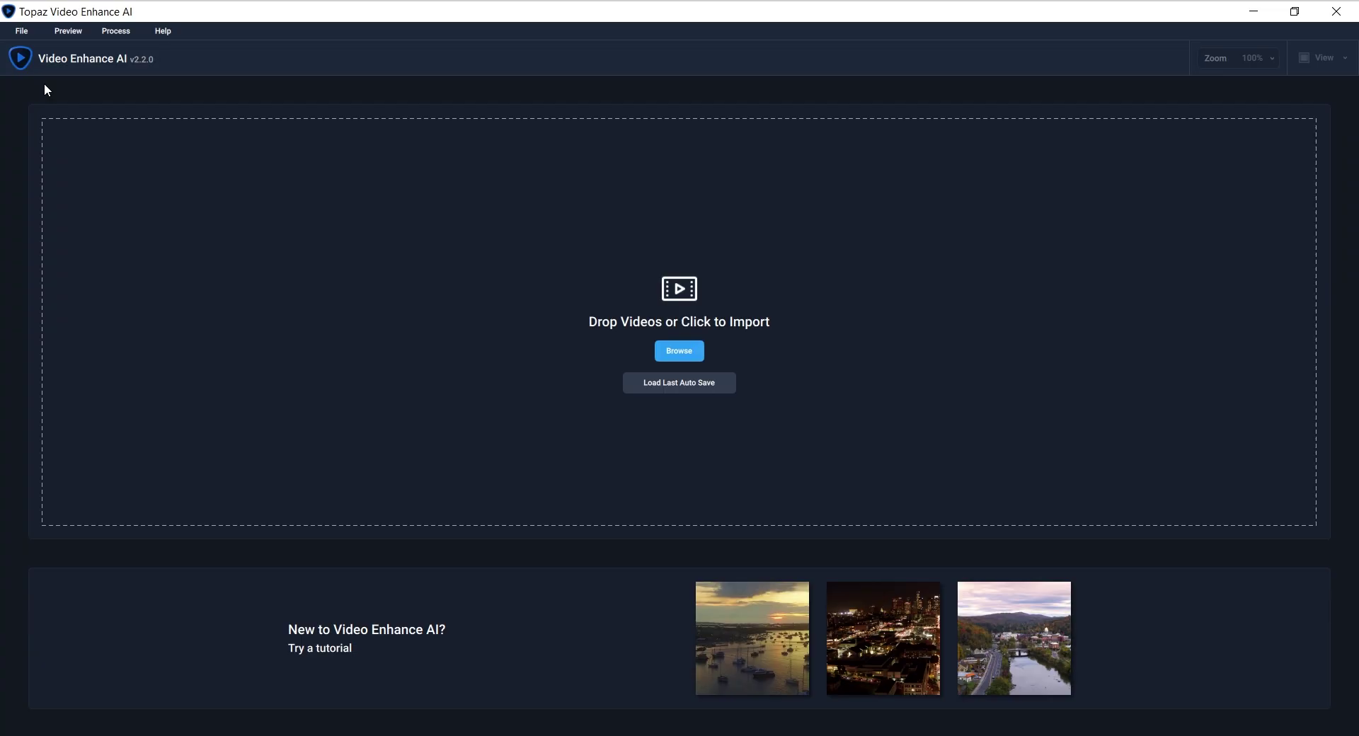
Import TITC_People from the Clips folder into Topaz Video Enhance AI
{"action": "left_click", "coordinate": [652, 349]}
{"action": "left_click", "coordinate": [736, 276]}
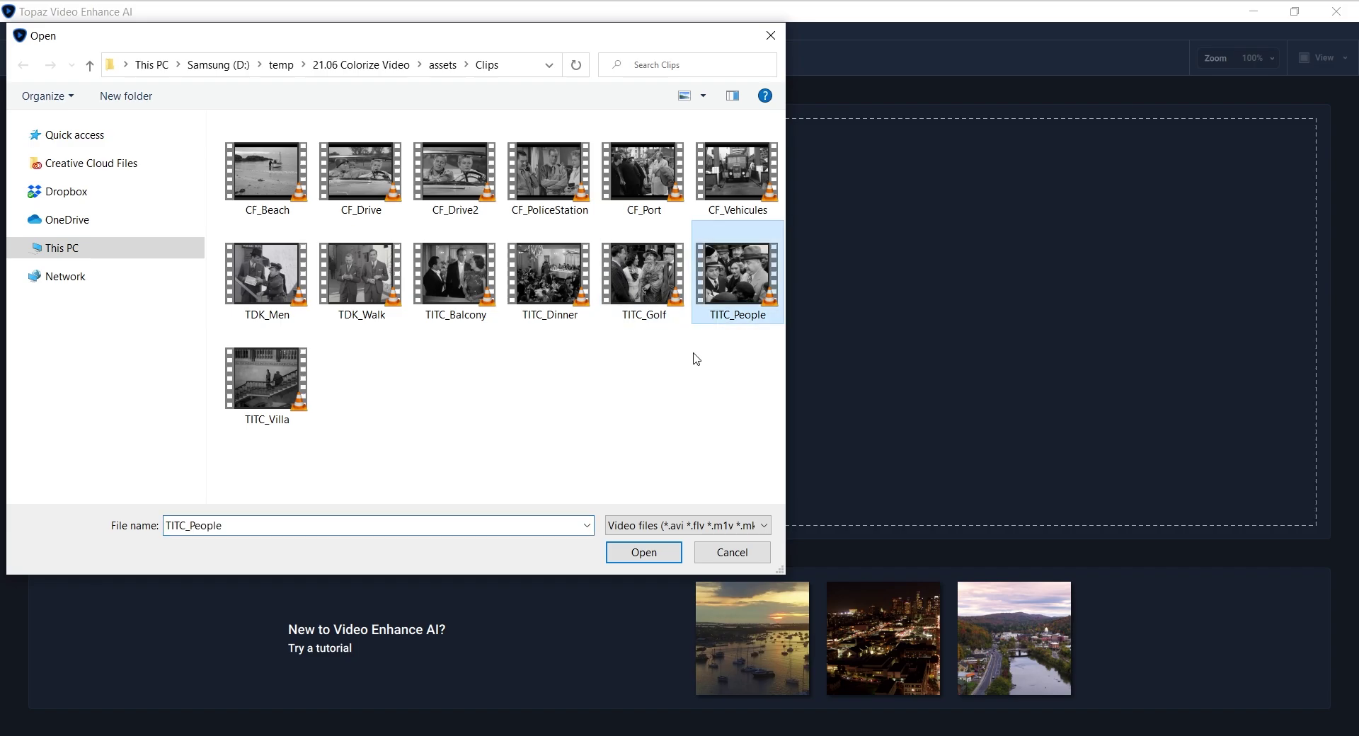
{"action": "left_click", "coordinate": [641, 552]}
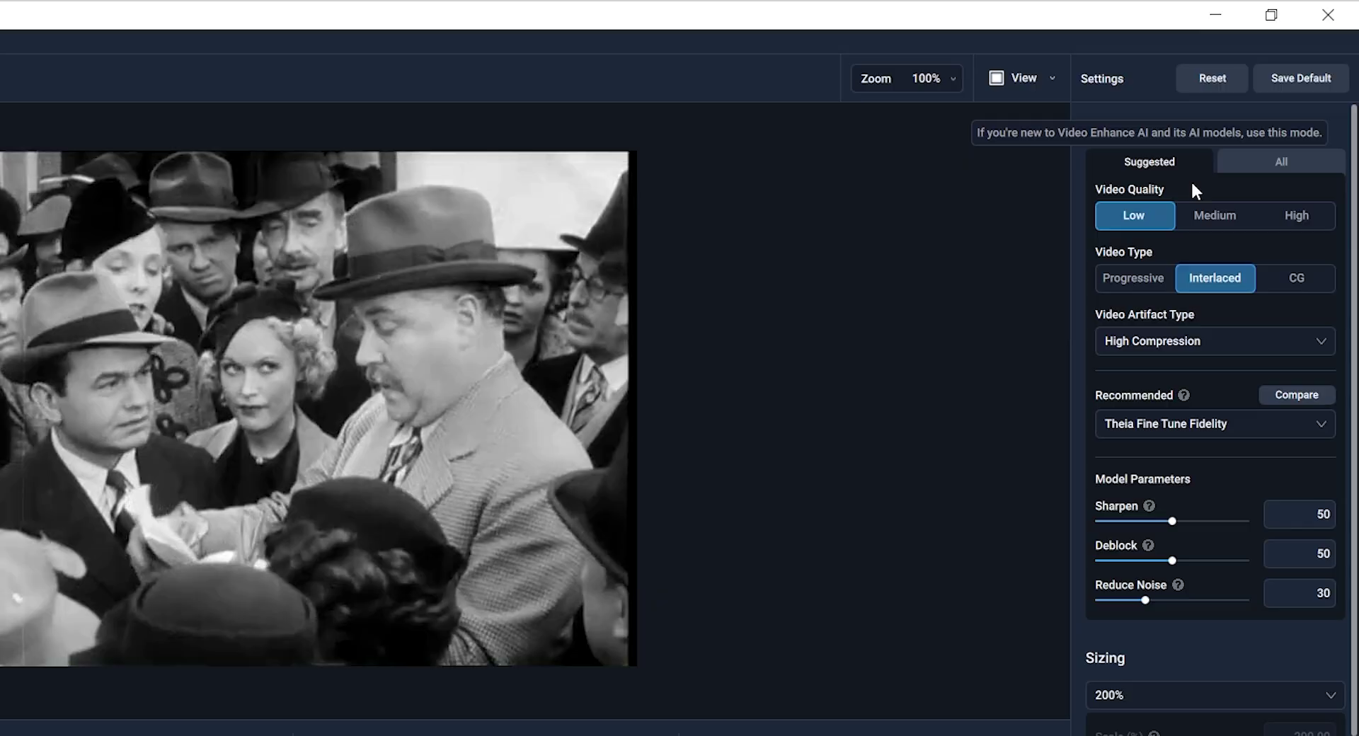
{"action": "mouse_move", "coordinate": [1208, 155]}
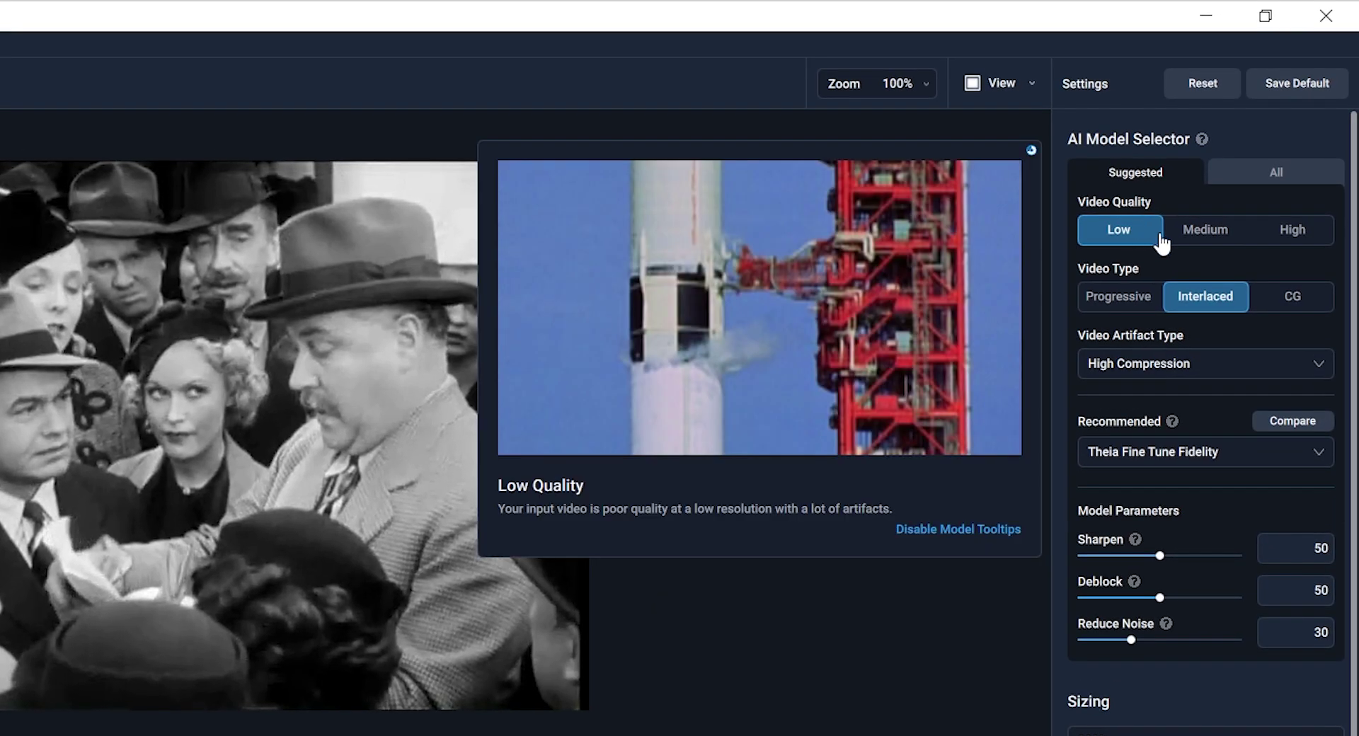
{"action": "mouse_move", "coordinate": [1191, 237]}
{"action": "mouse_move", "coordinate": [1257, 233]}
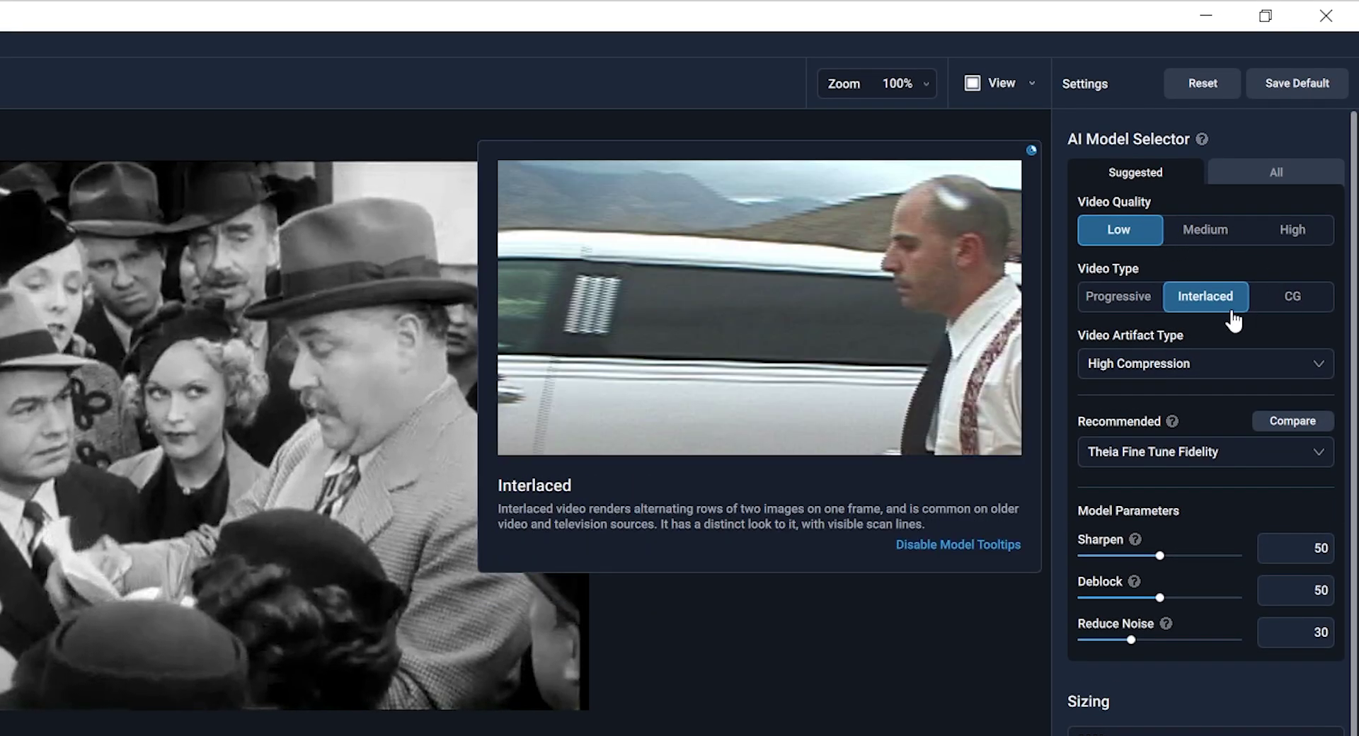
{"action": "mouse_move", "coordinate": [1106, 309]}
{"action": "mouse_move", "coordinate": [1222, 312]}
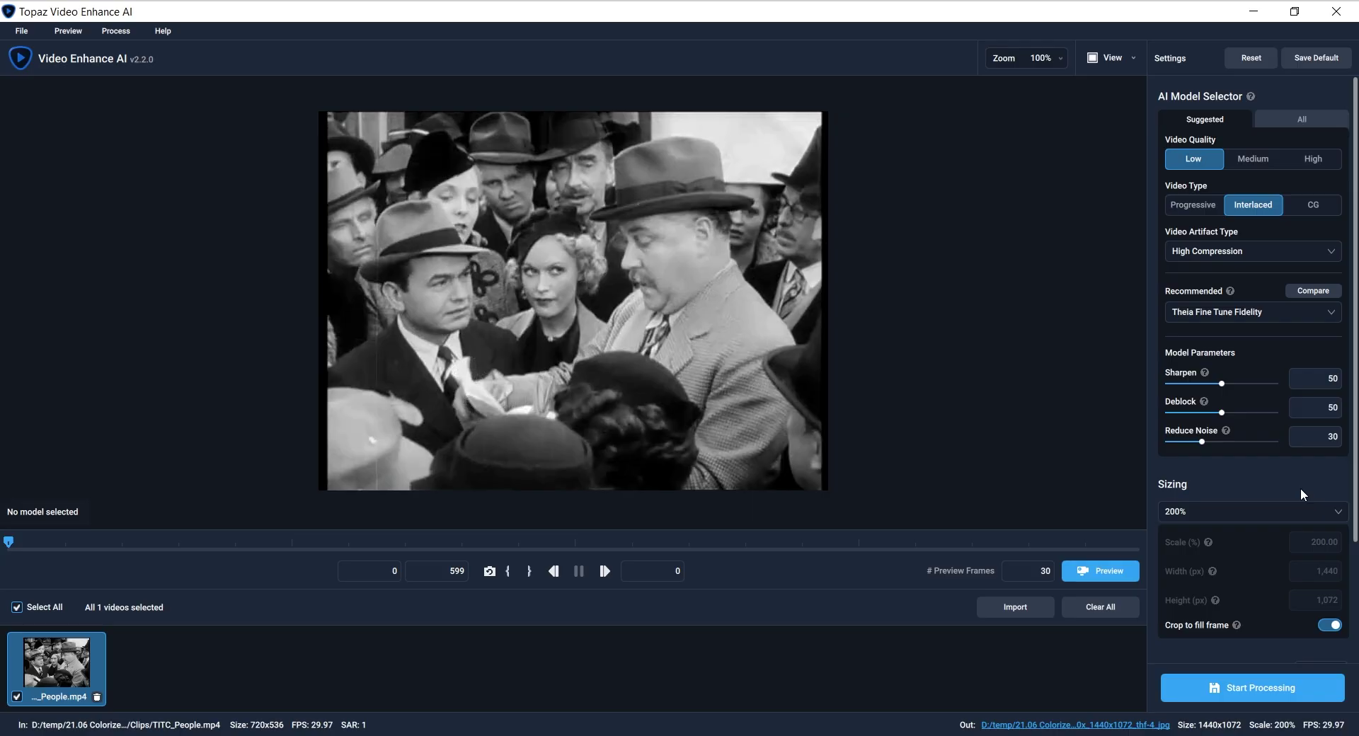
Enable grain (amount 1.8, size 1.00) and set the video format to PNG 8-bit Lossless
{"action": "scroll", "coordinate": [1274, 708], "scroll_direction": "down", "scroll_amount": 3}
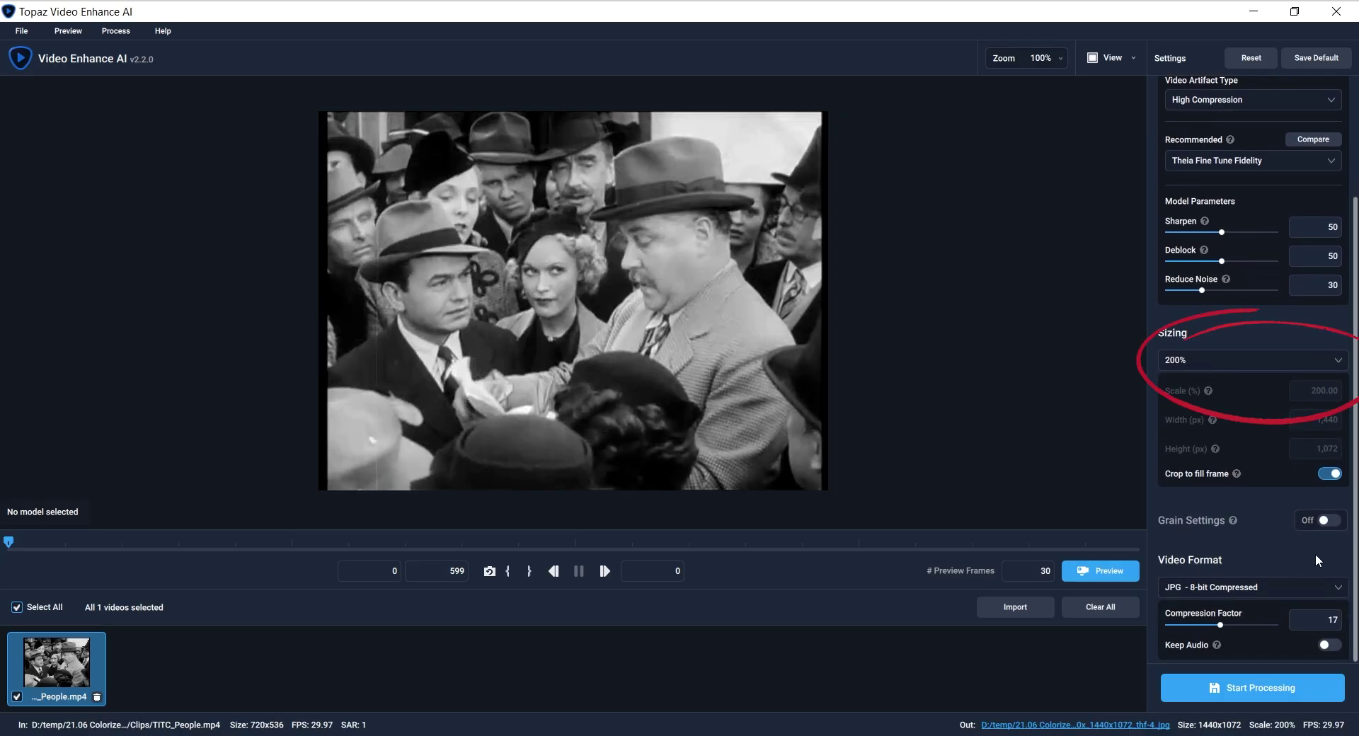
{"action": "left_click", "coordinate": [1326, 520]}
{"action": "scroll", "coordinate": [1279, 504], "scroll_direction": "down", "scroll_amount": 2}
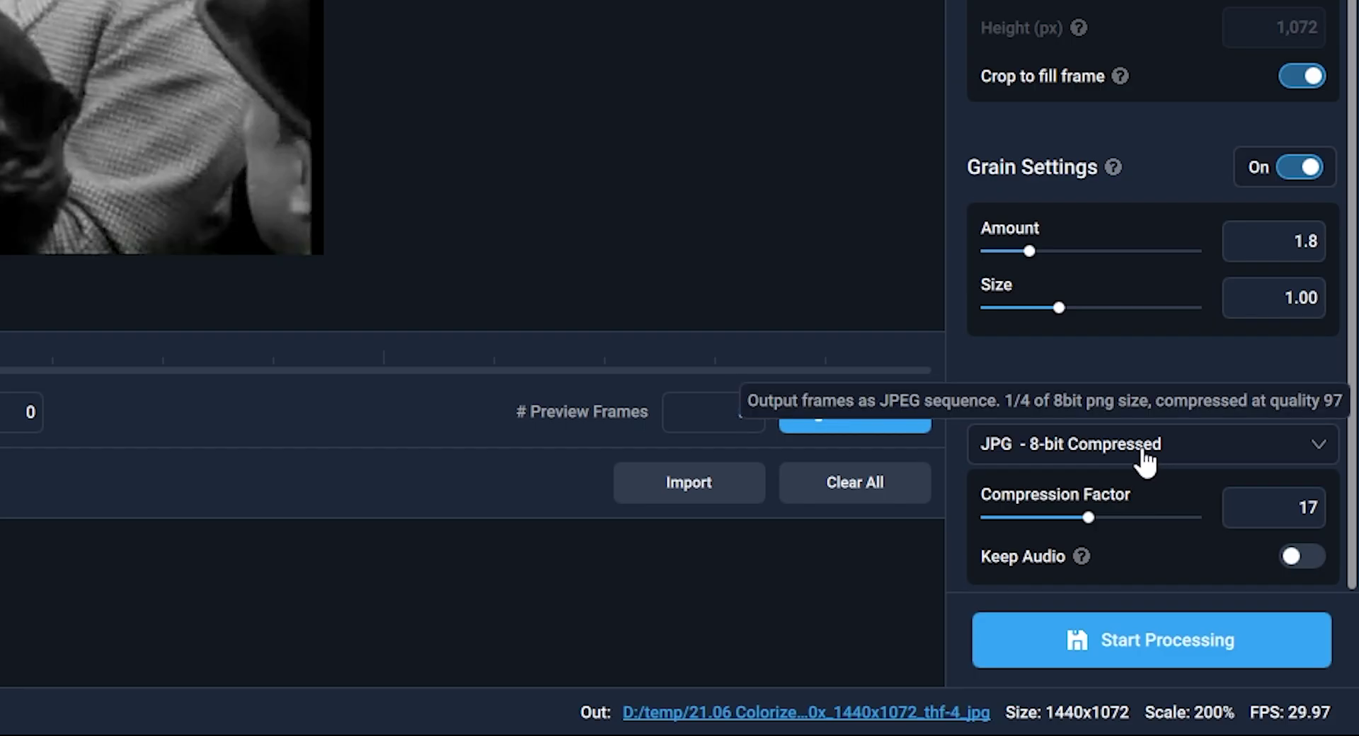
{"action": "left_click", "coordinate": [1247, 589]}
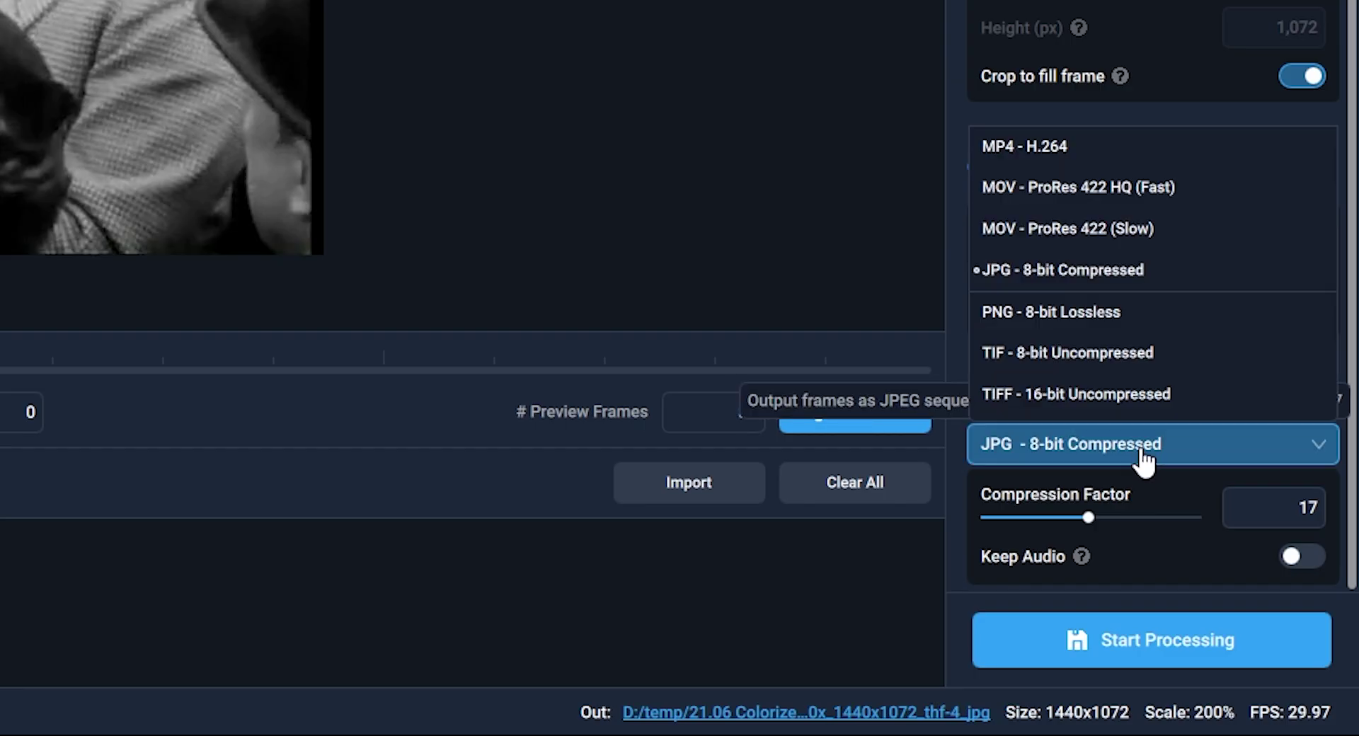
{"action": "left_click", "coordinate": [1079, 317]}
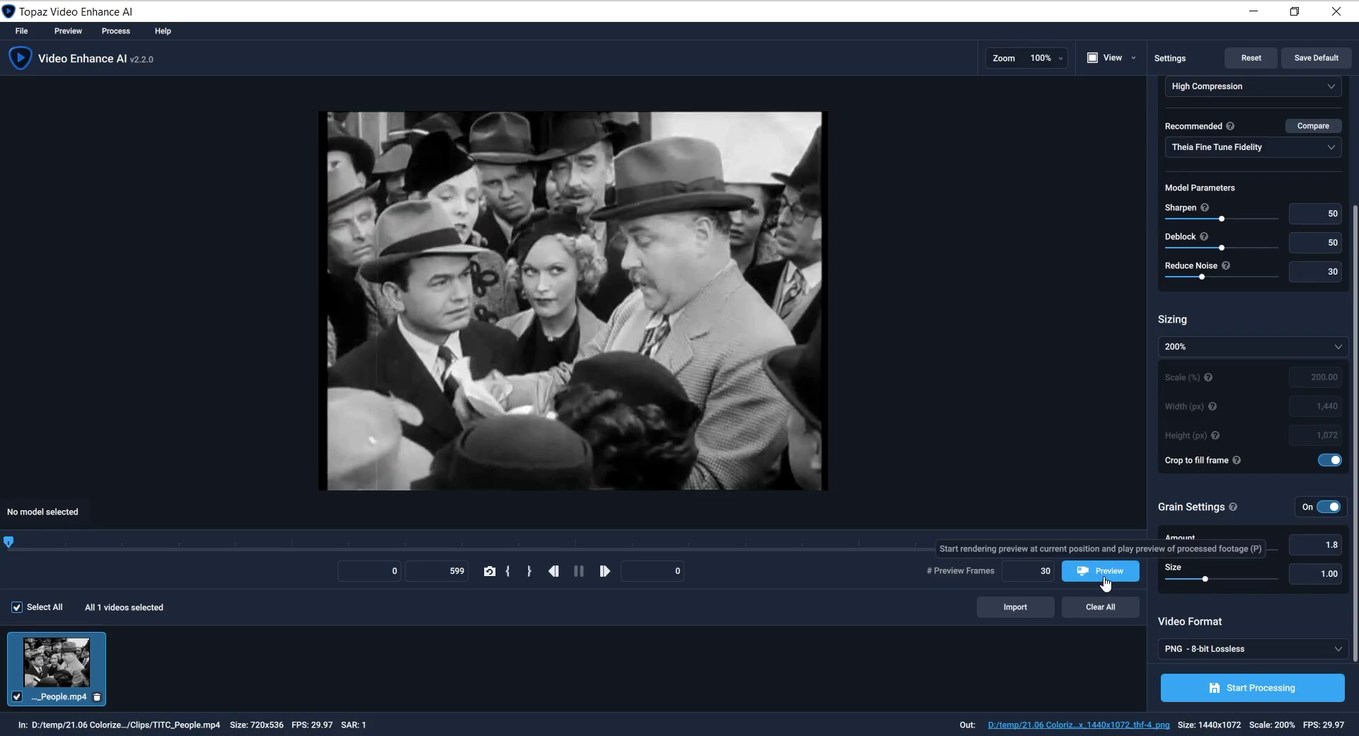
Render a preview and compare it side-by-side with the original at 135% zoom
{"action": "left_click", "coordinate": [1104, 572]}
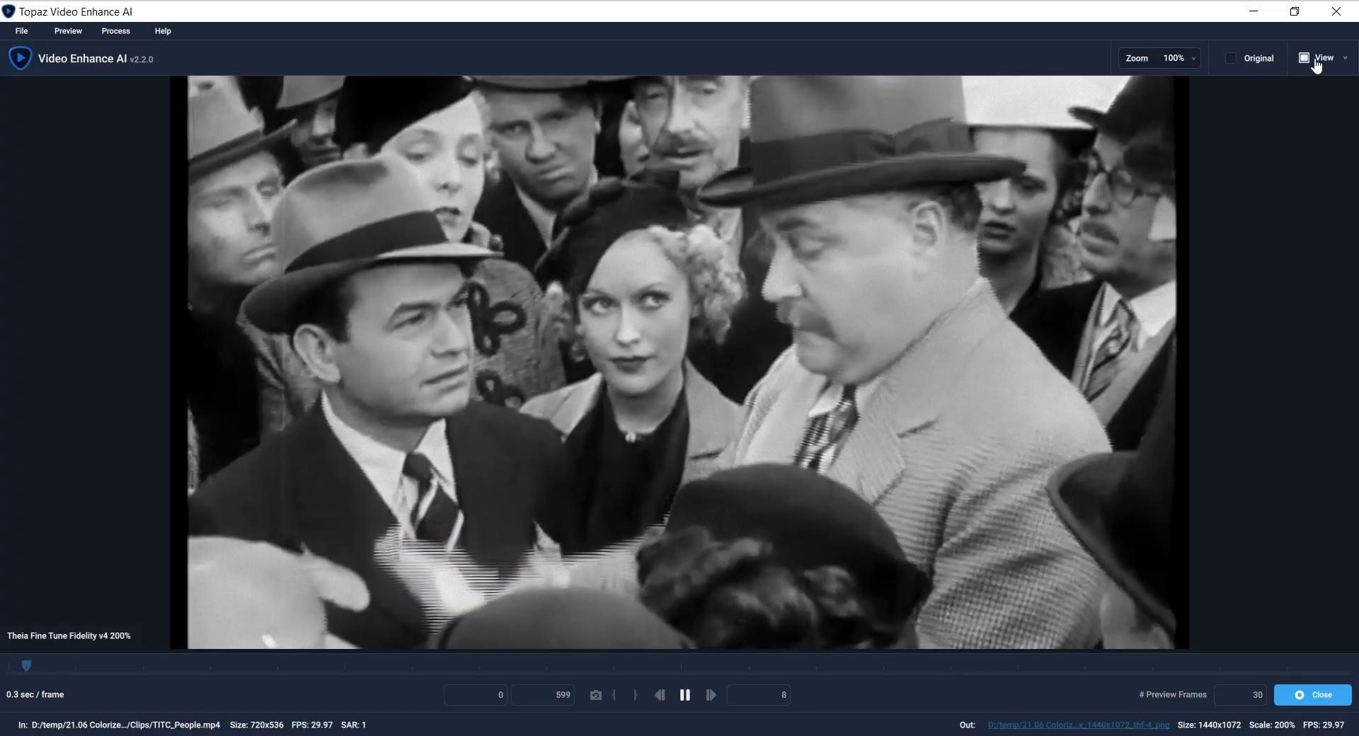
{"action": "left_click", "coordinate": [1323, 57]}
{"action": "left_click", "coordinate": [1258, 104]}
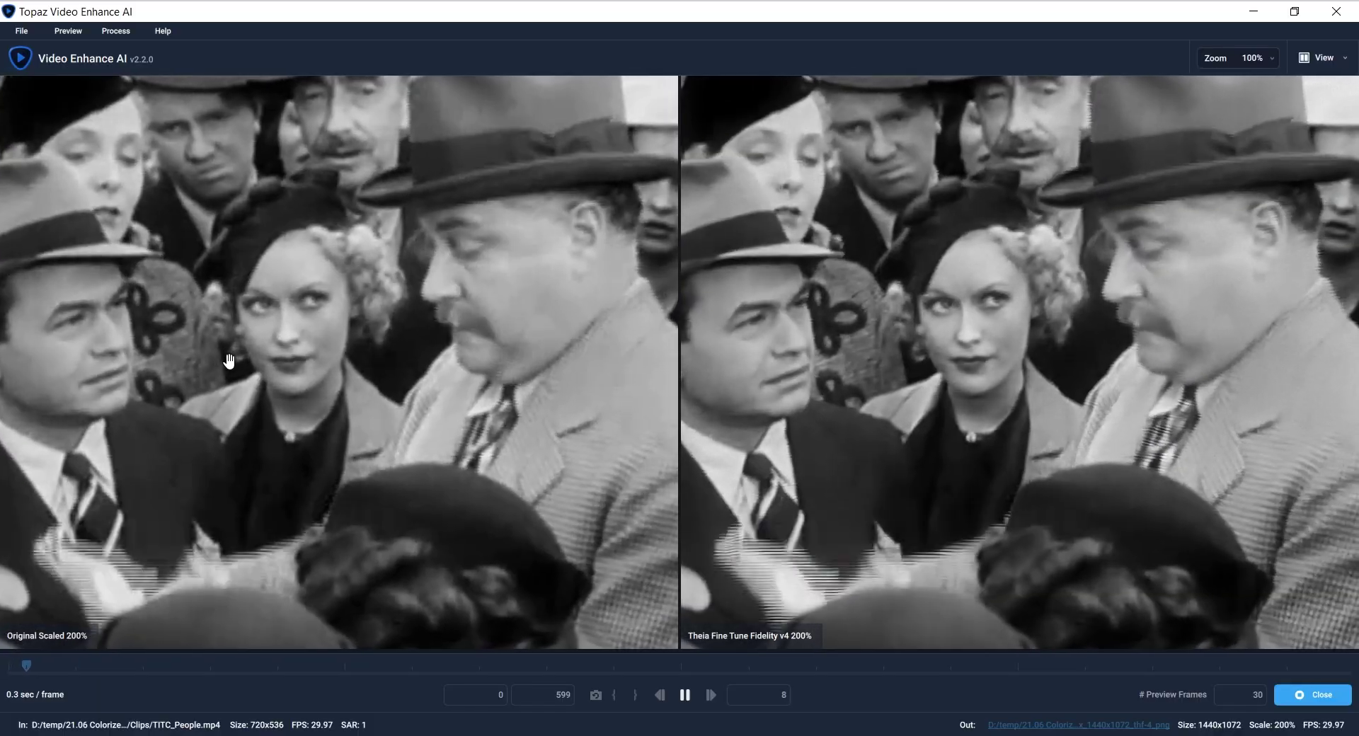
{"action": "left_click", "coordinate": [1251, 57]}
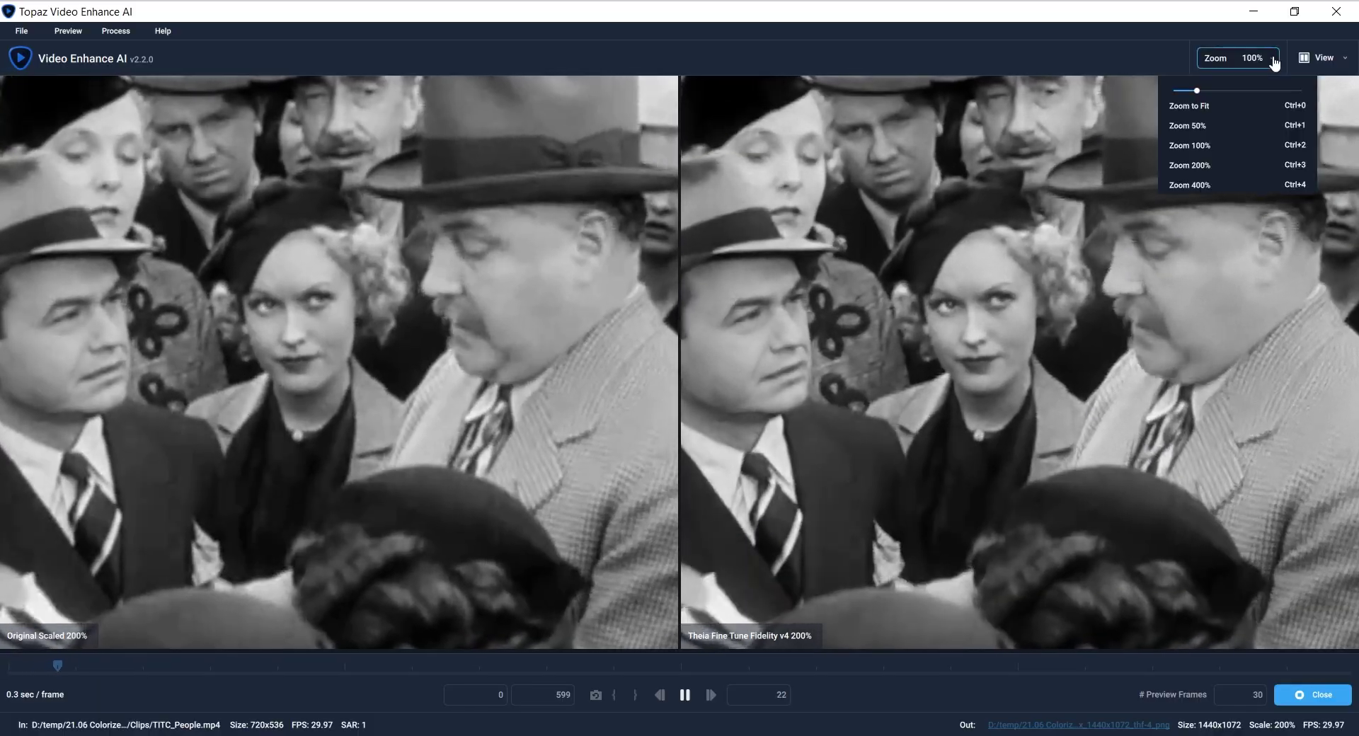
{"action": "left_click_drag", "start_coordinate": [1196, 87], "coordinate": [1220, 87]}
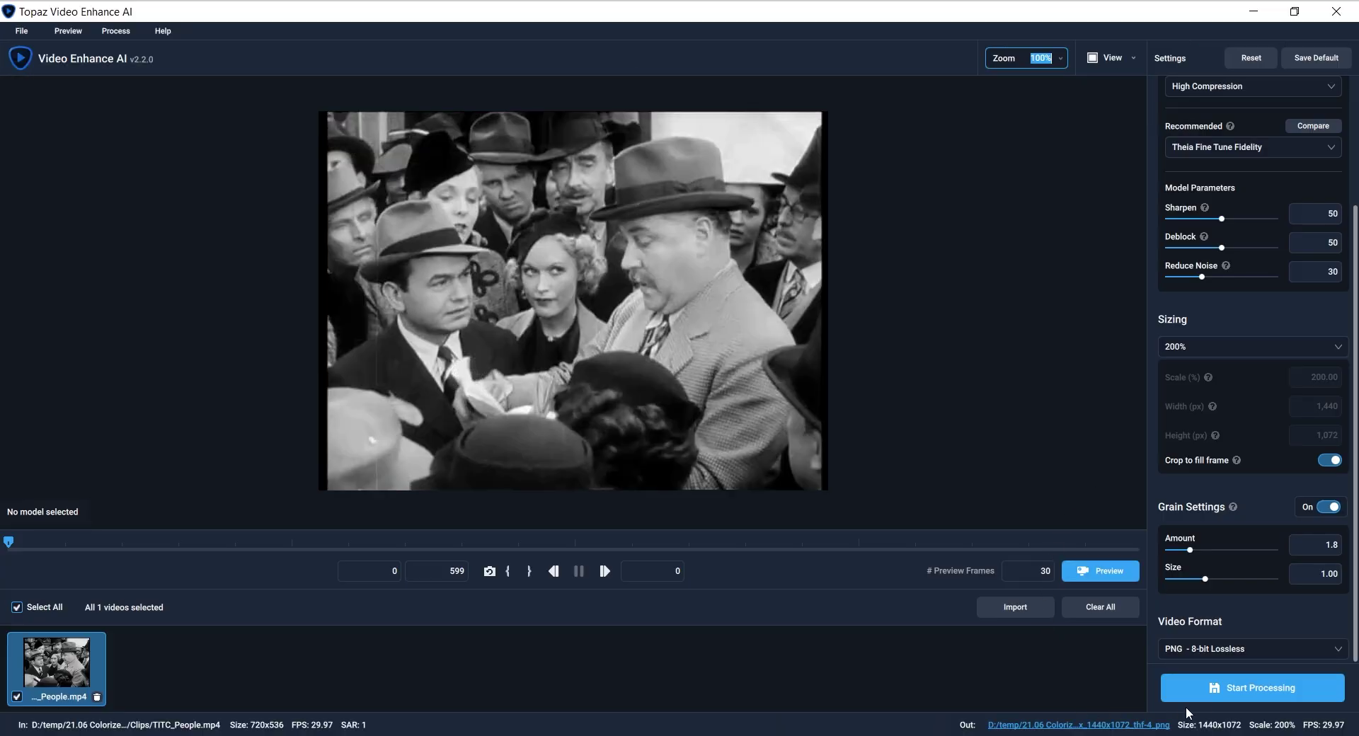
Start processing, then open the TITC_People_2.00x_1440x1072_thf-4_png folder and right-click frame 000000
{"action": "left_click", "coordinate": [1226, 697]}
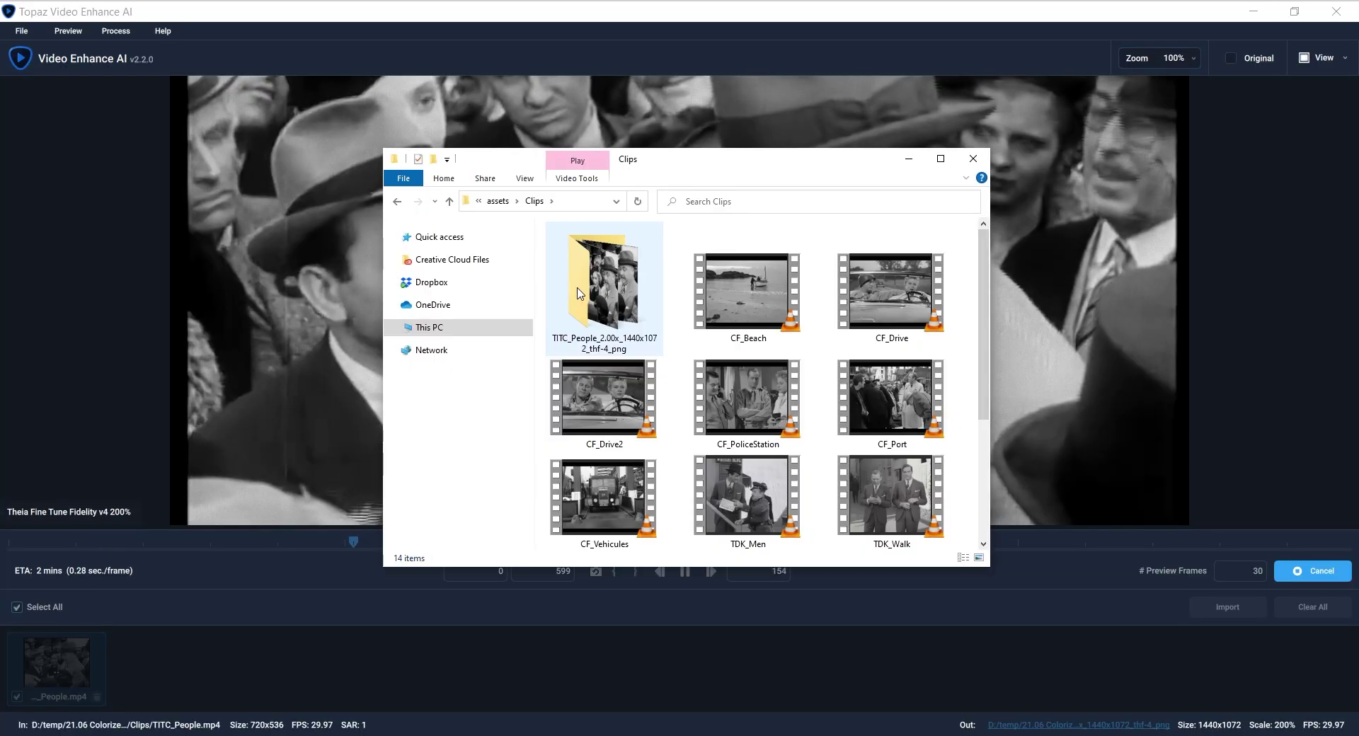
{"action": "double_click", "coordinate": [610, 270]}
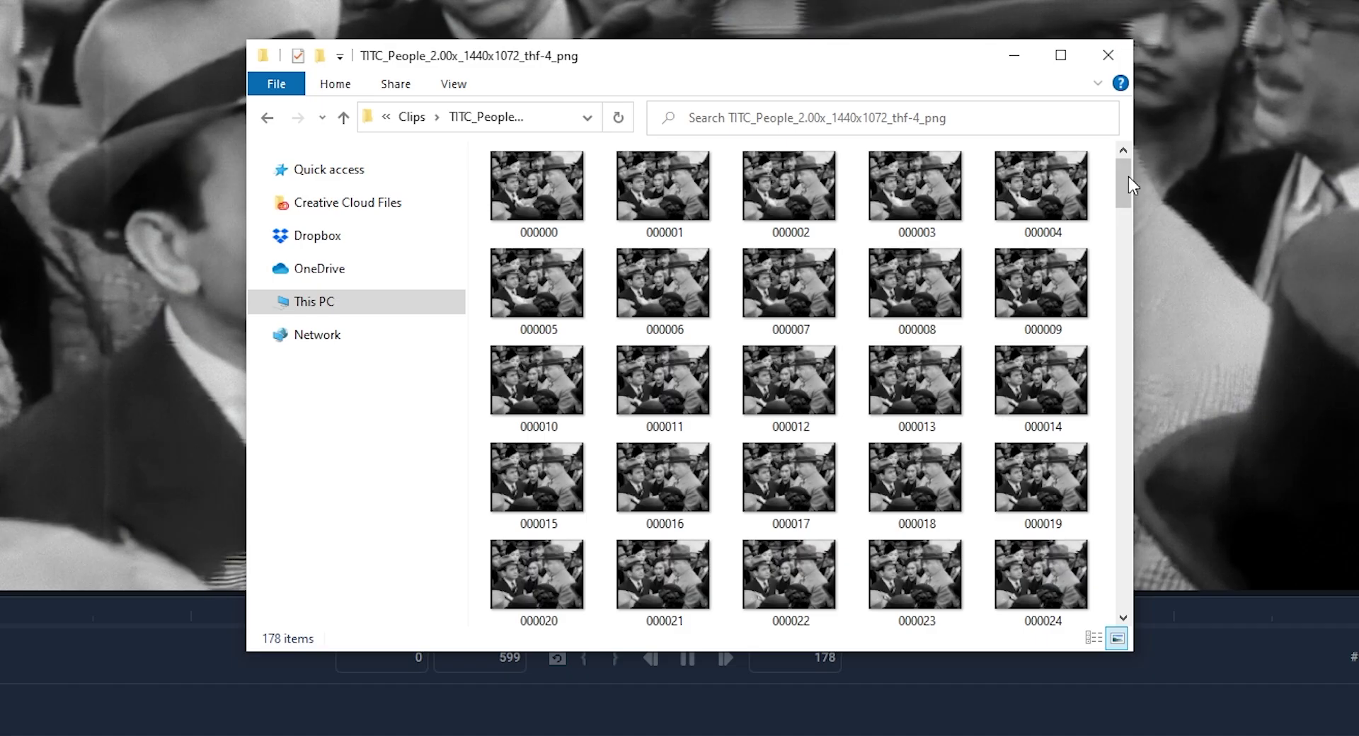
{"action": "left_click_drag", "start_coordinate": [983, 252], "coordinate": [962, 313]}
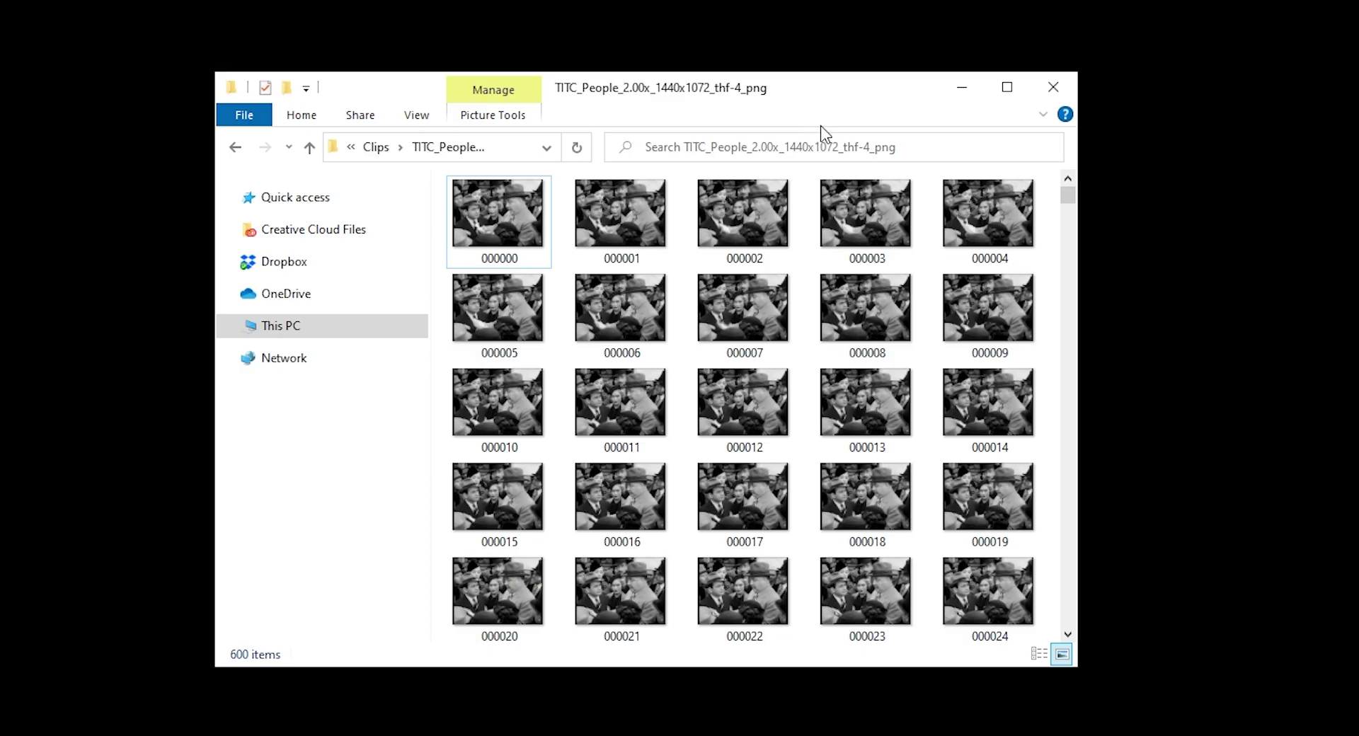
{"action": "right_click", "coordinate": [519, 197]}
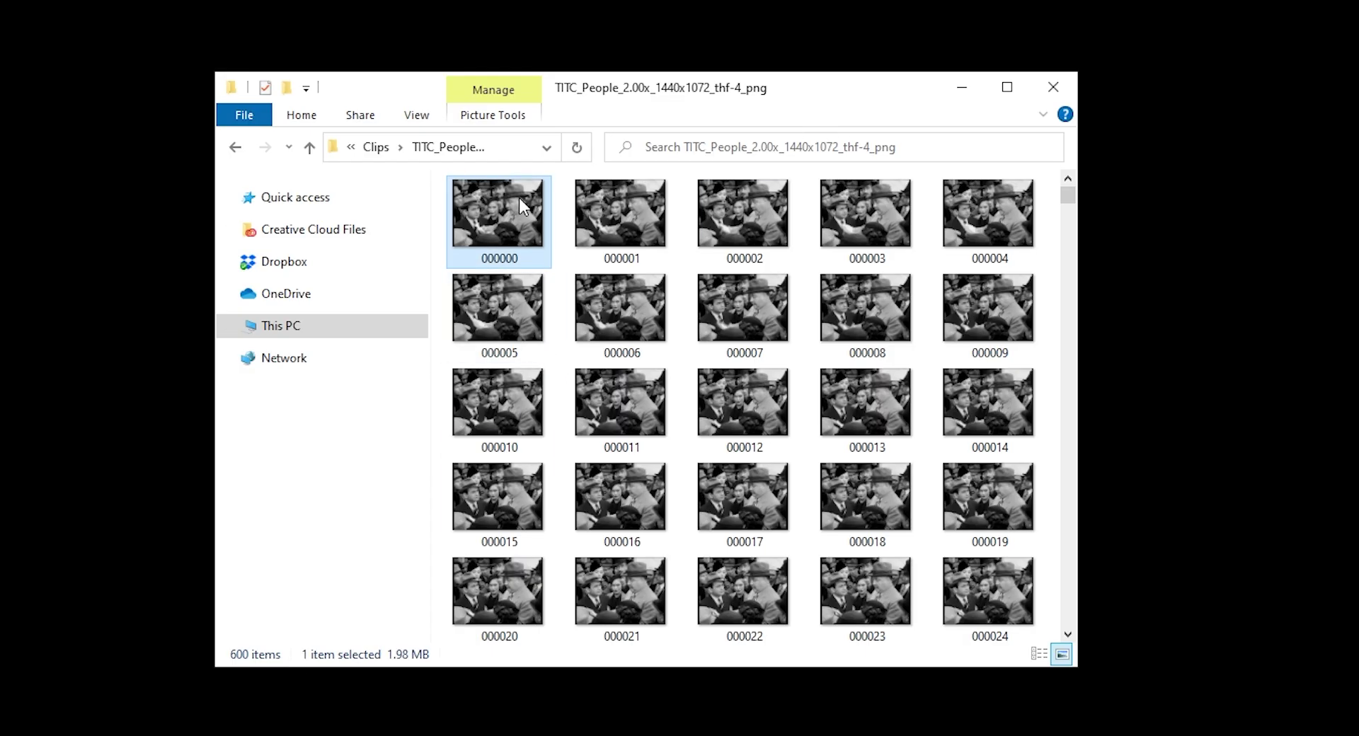
Open frame 000000 in Adobe Photoshop and show the Actions panel
{"action": "mouse_move", "coordinate": [598, 561]}
{"action": "left_click", "coordinate": [867, 584]}
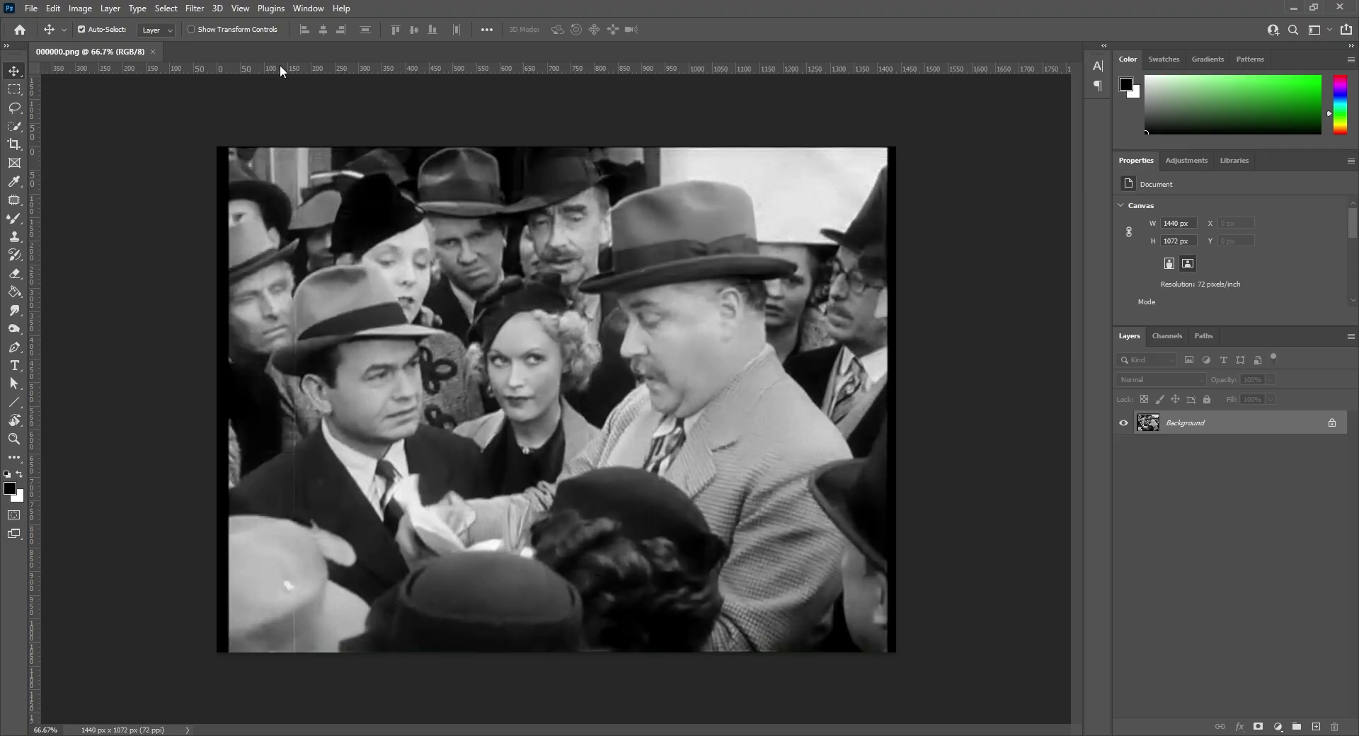
{"action": "left_click", "coordinate": [308, 9]}
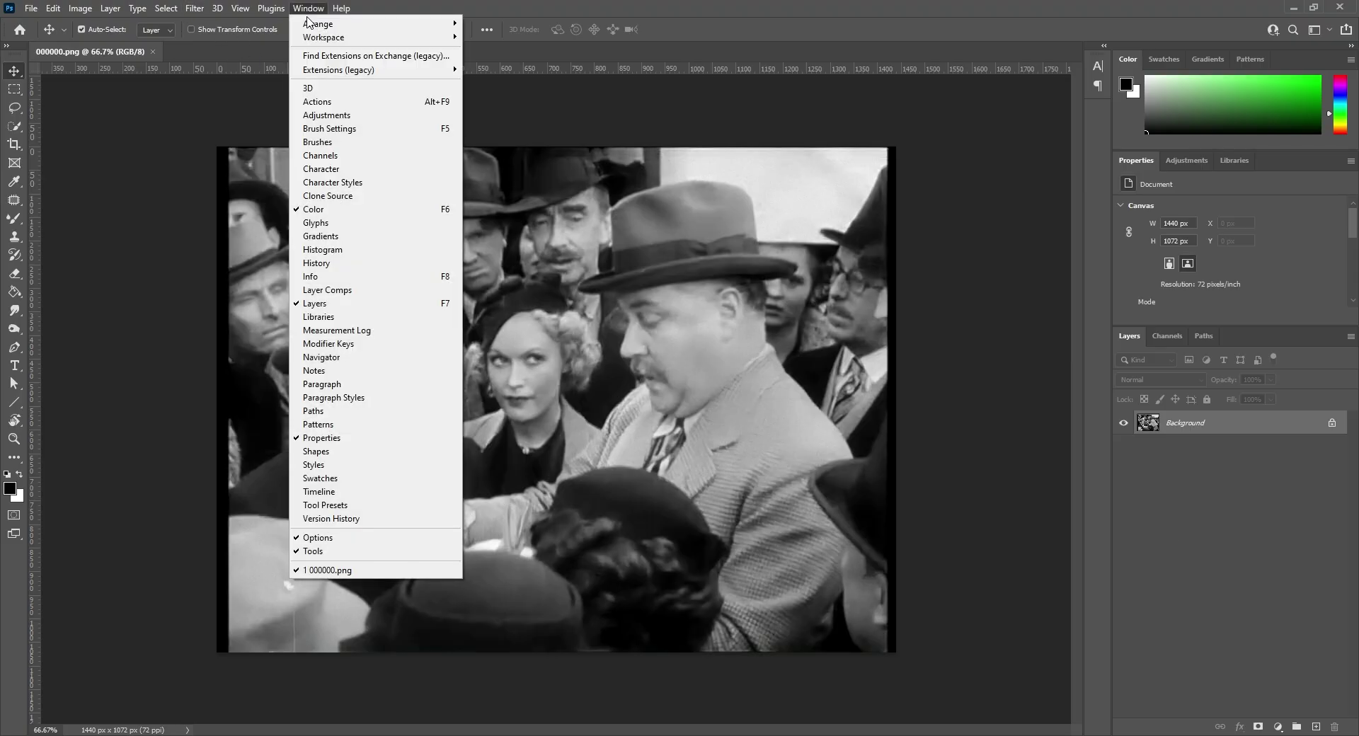
{"action": "left_click", "coordinate": [324, 102]}
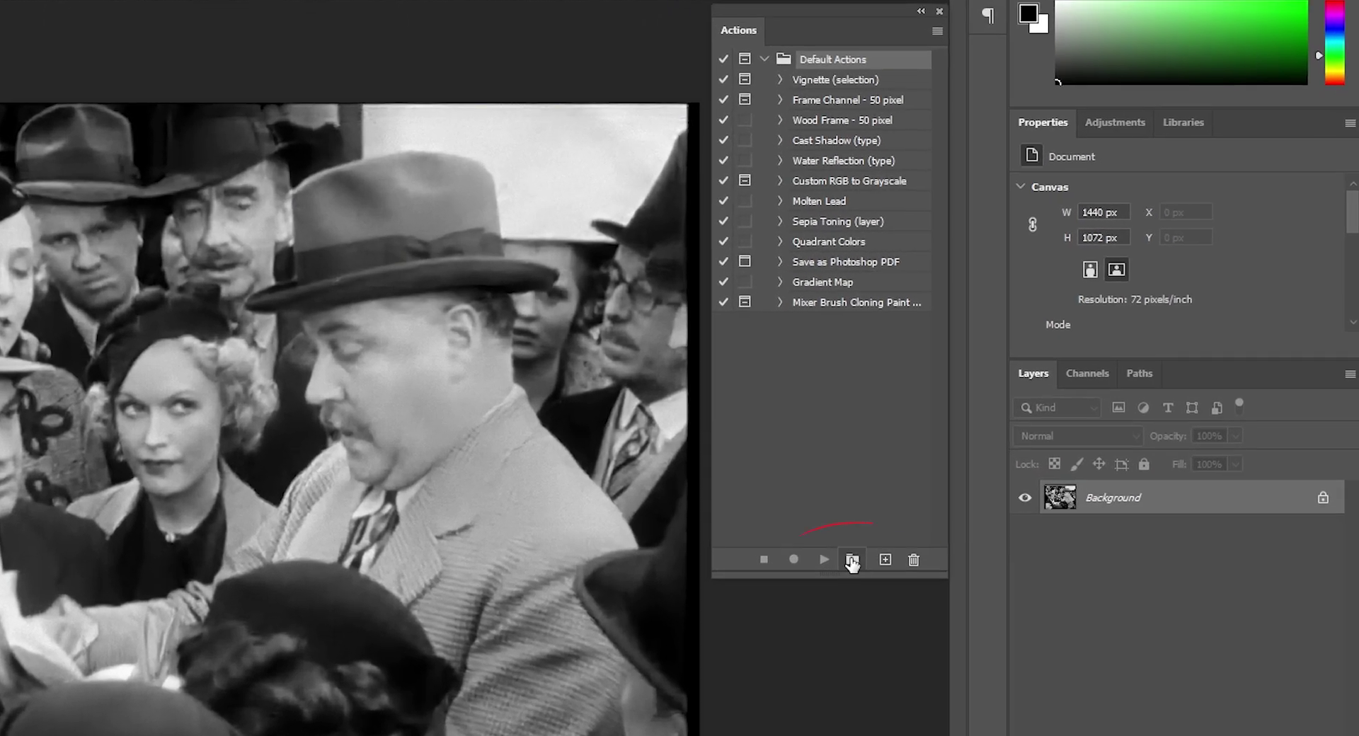
Create an action set named Droplet and a new action called Colorize Frame inside it
{"action": "left_click", "coordinate": [1002, 466]}
{"action": "type", "text": "D"}
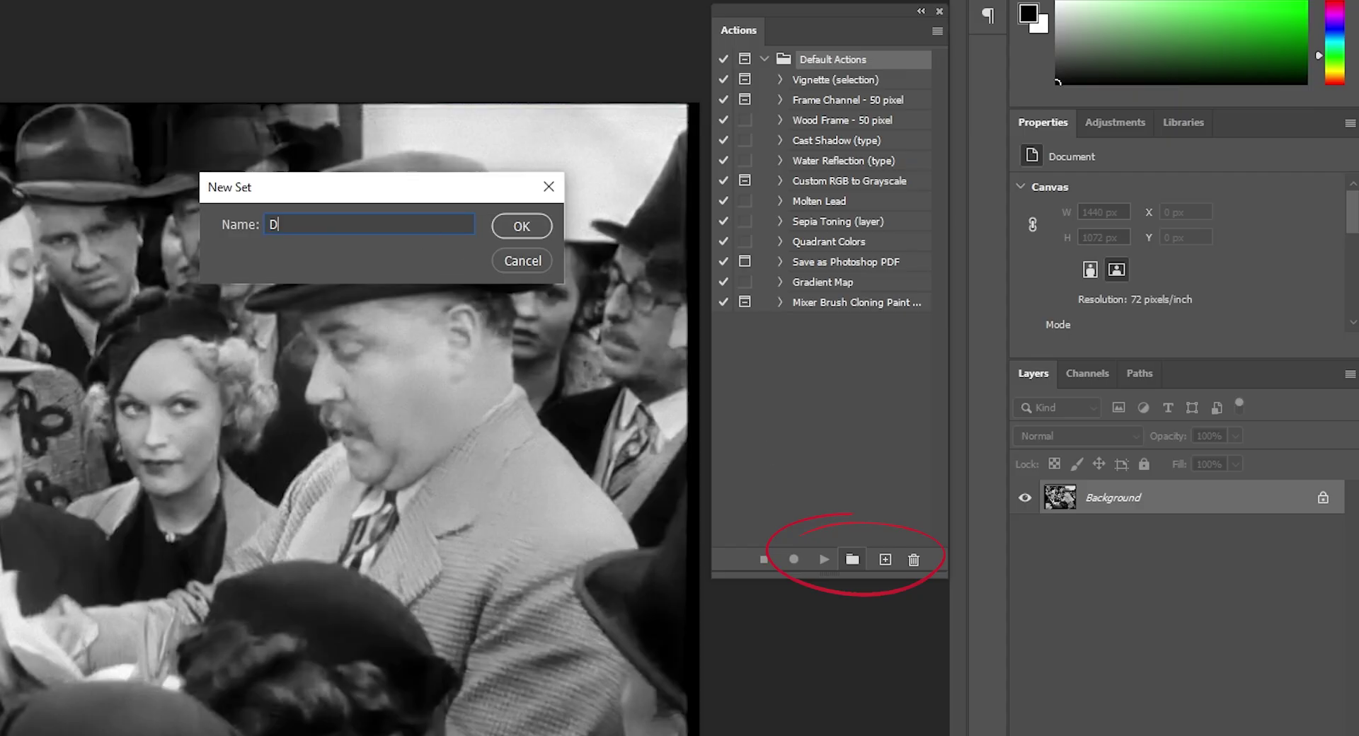
{"action": "type", "text": "roplet"}
{"action": "left_click", "coordinate": [511, 226]}
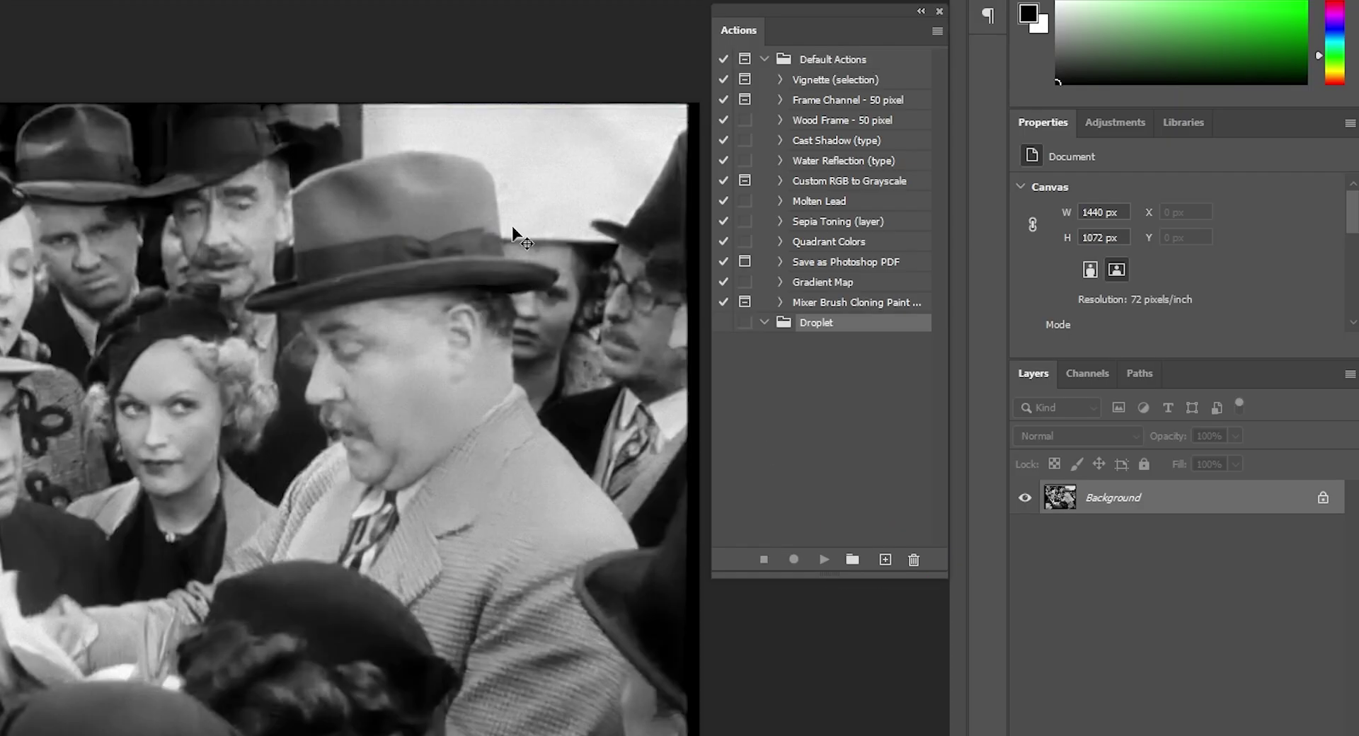
{"action": "left_click", "coordinate": [885, 559]}
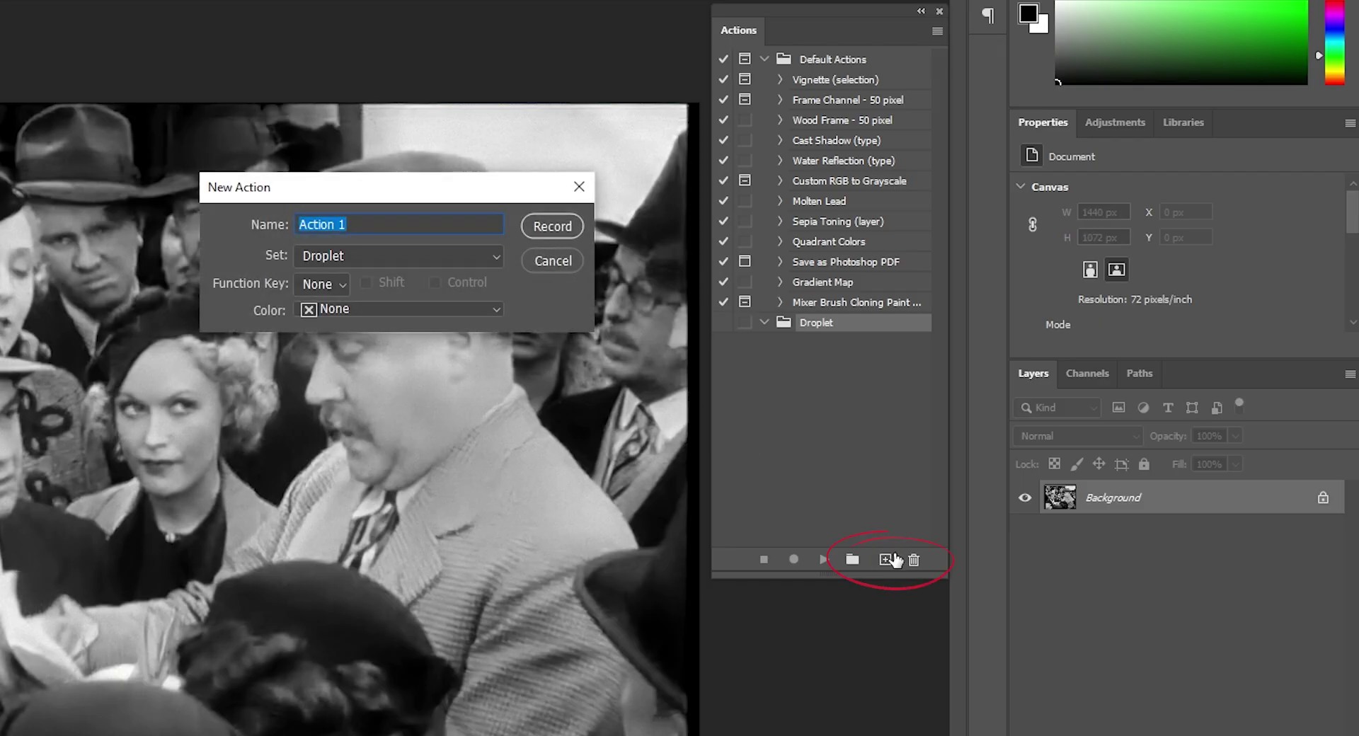
{"action": "type", "text": "Colorize Frame"}
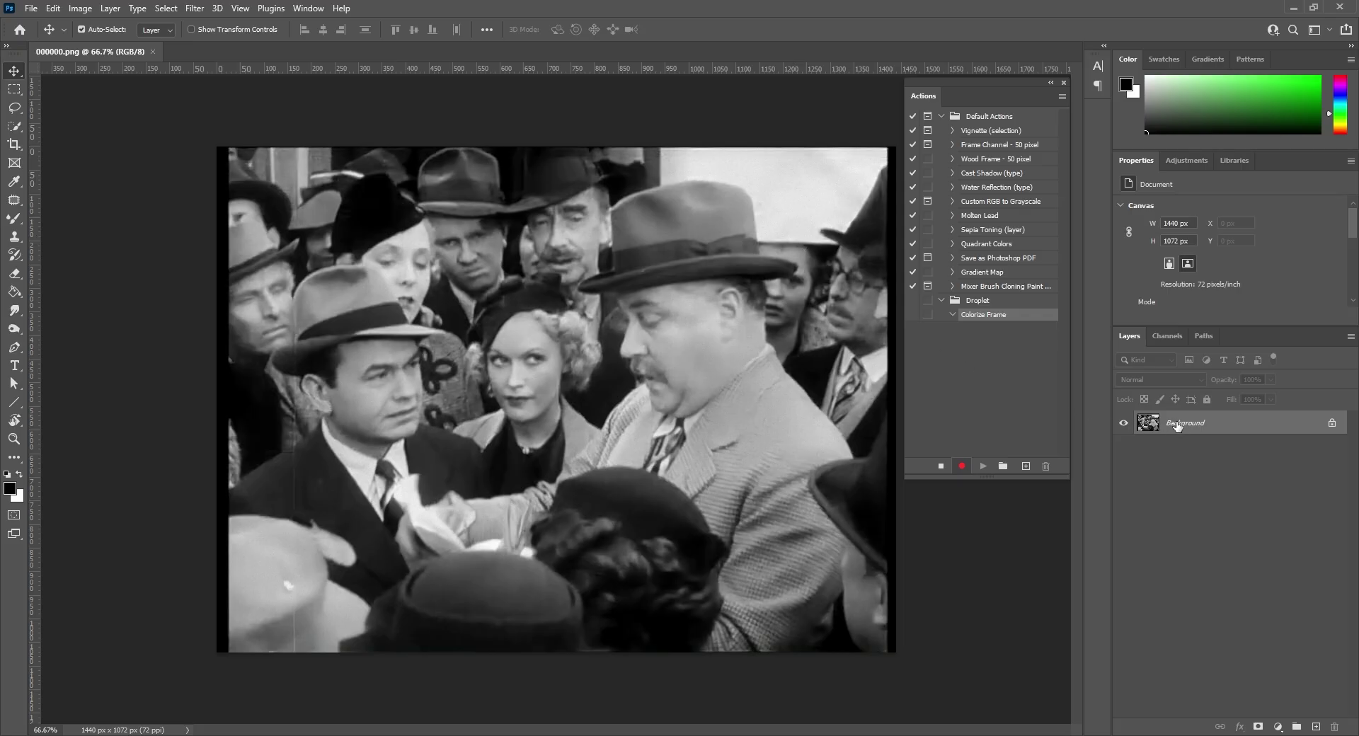
Open Filter > Neural Filters and enable Colorize on frame 000000
{"action": "left_click", "coordinate": [199, 11]}
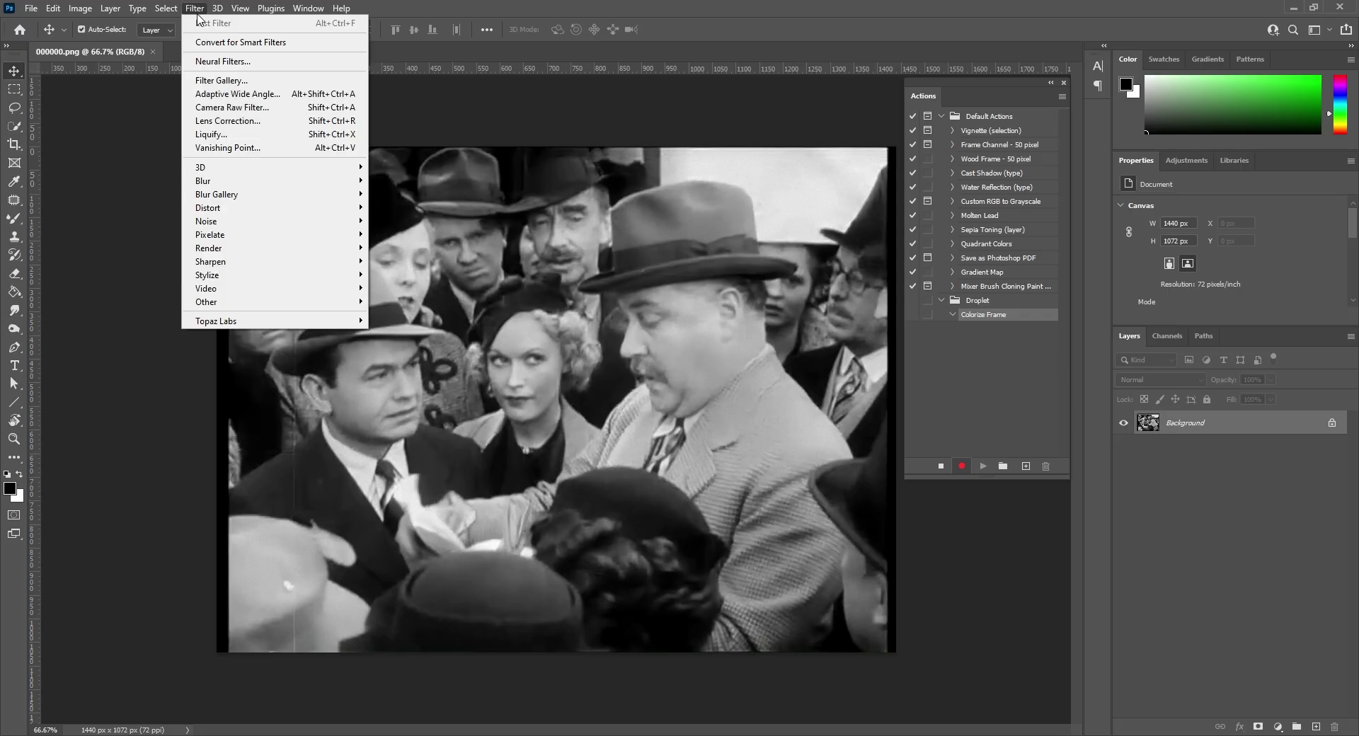
{"action": "left_click", "coordinate": [216, 58]}
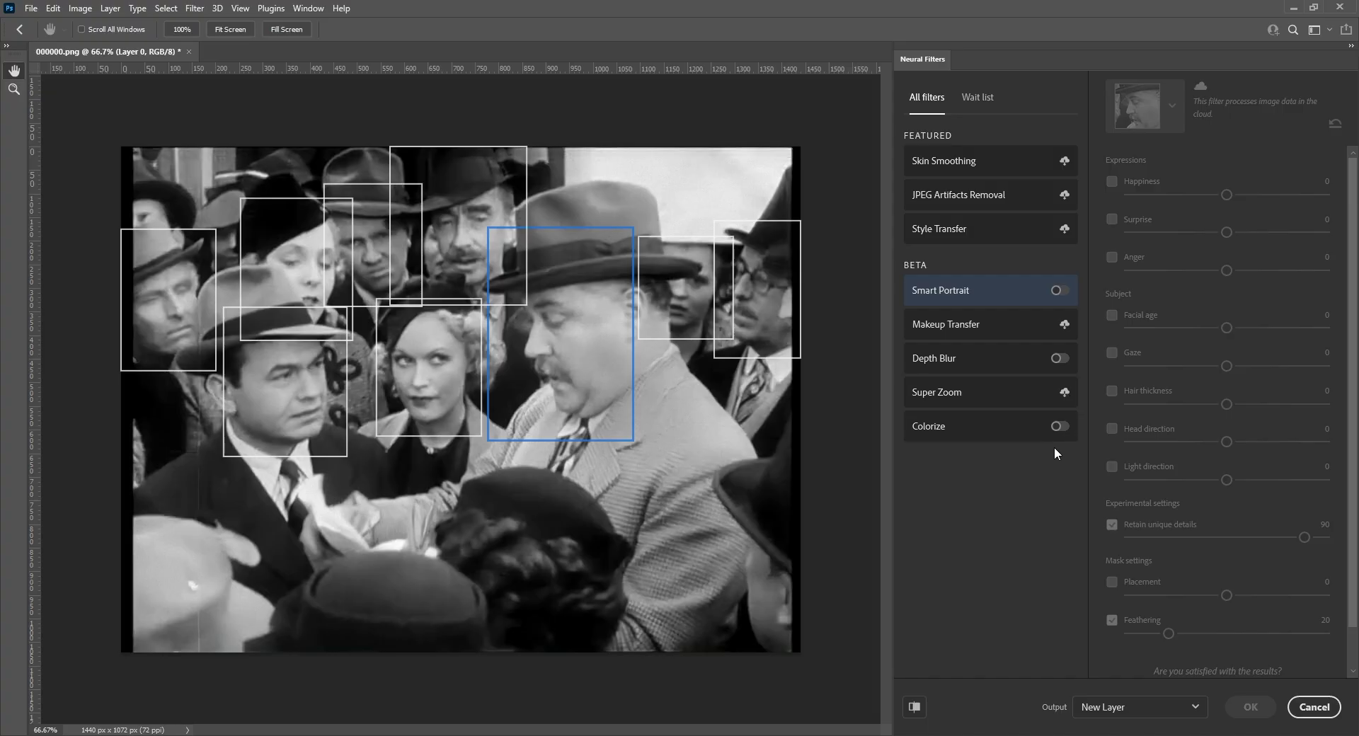
{"action": "left_click", "coordinate": [1060, 427]}
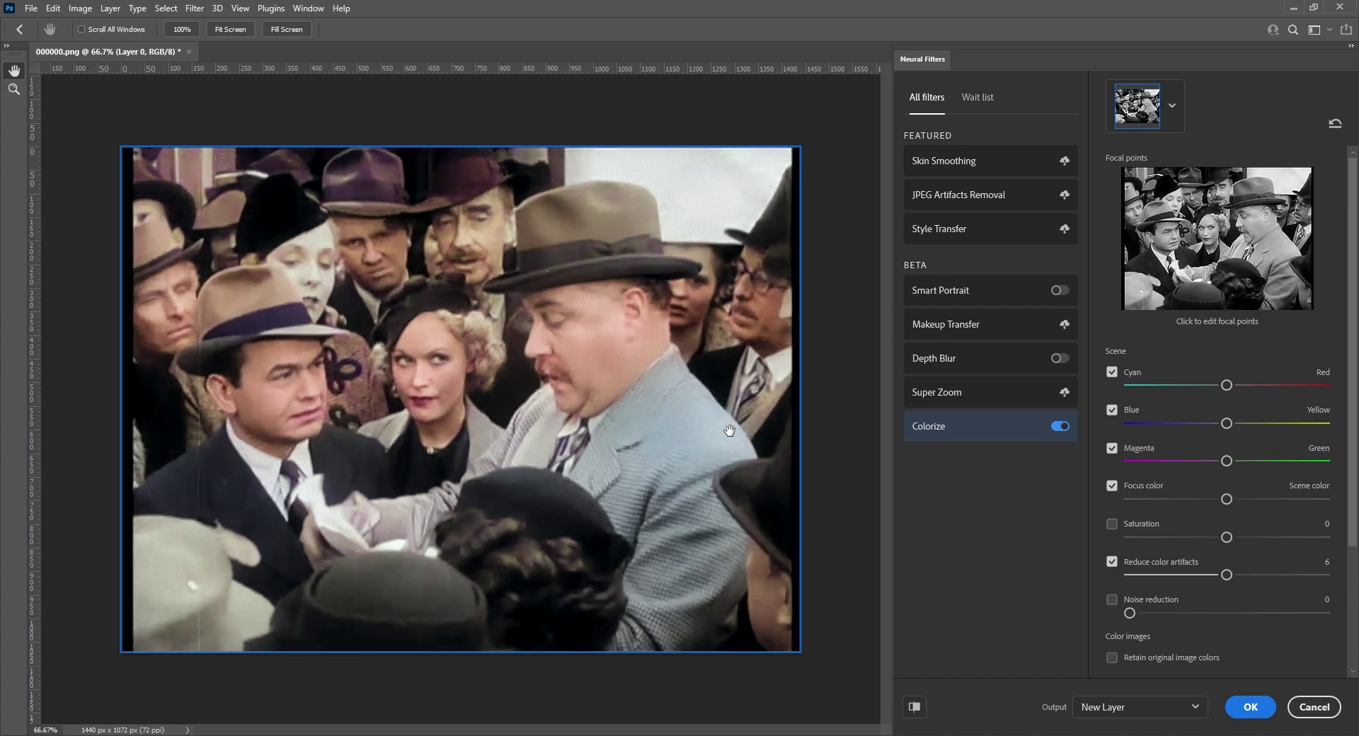
Try saturation and noise reduction, shift colour slightly toward cyan and blue, and apply as New Layer
{"action": "left_click", "coordinate": [1144, 523]}
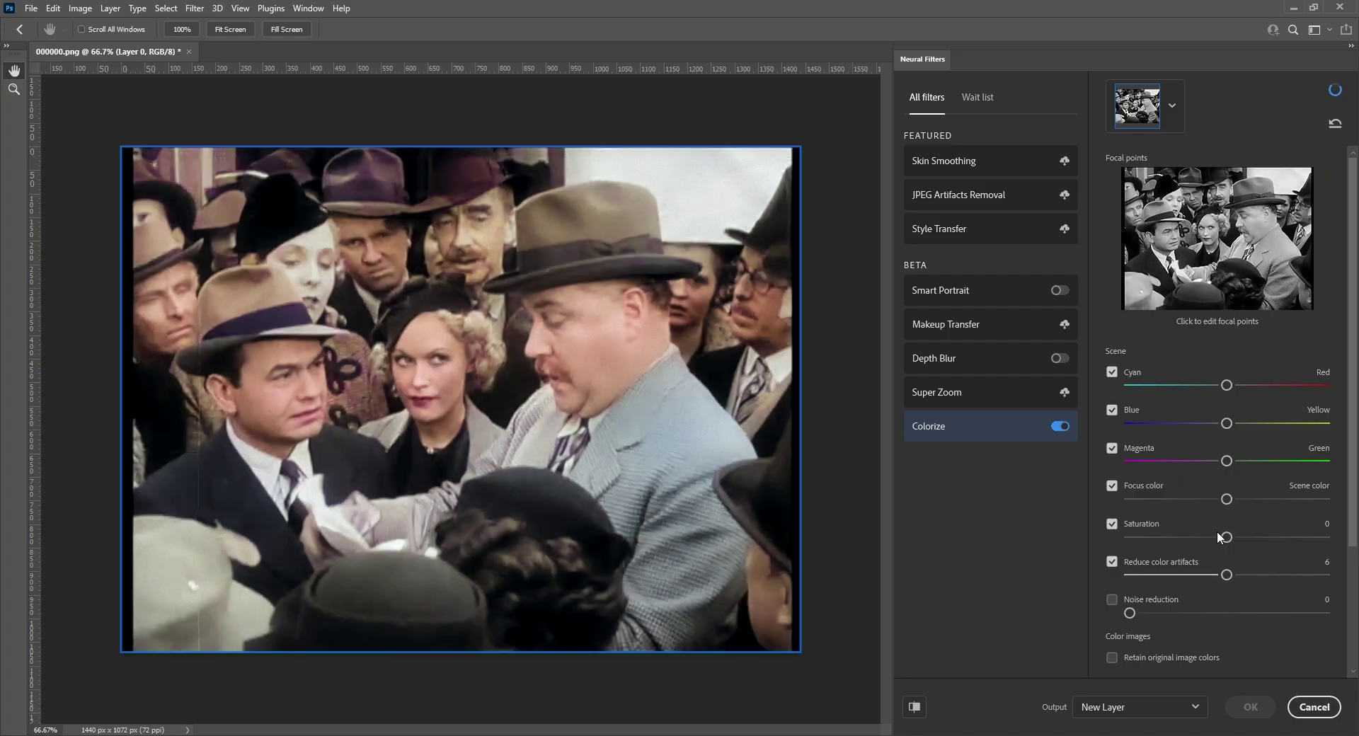
{"action": "left_click_drag", "start_coordinate": [1226, 537], "coordinate": [1196, 538]}
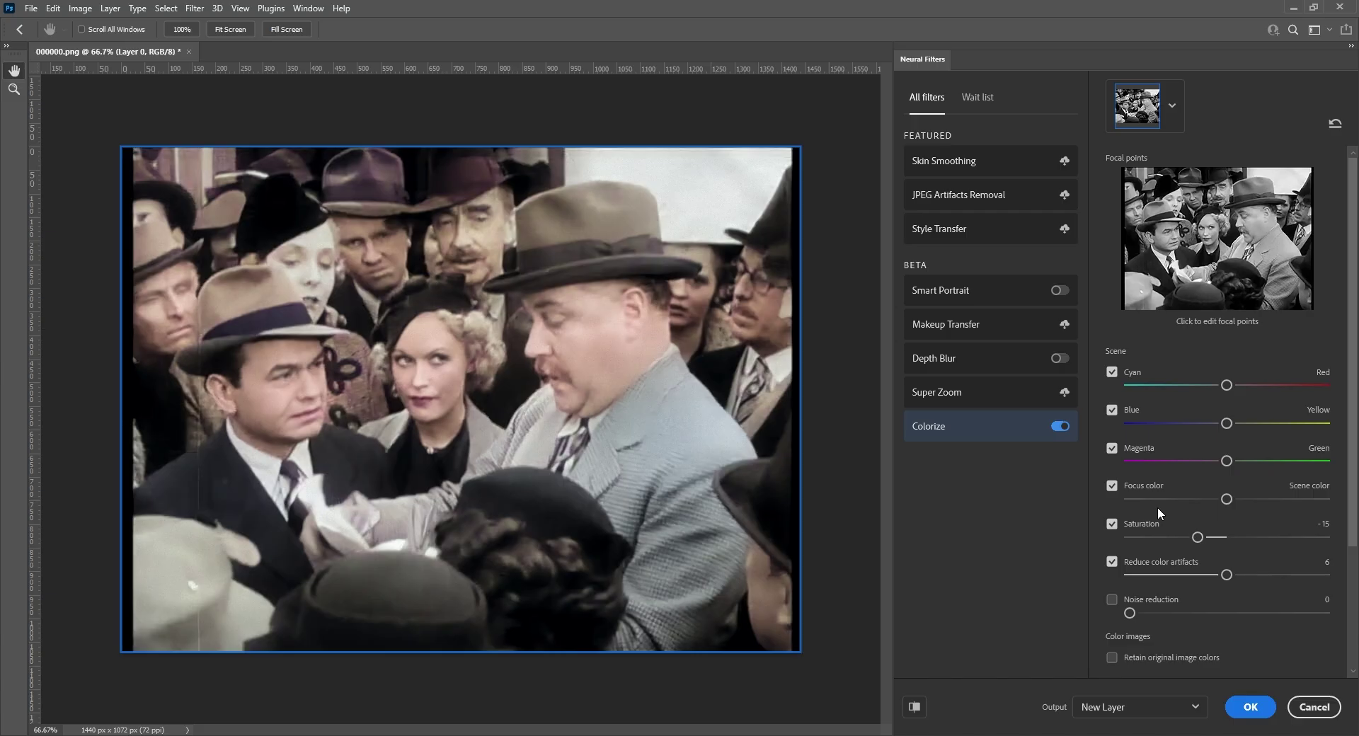
{"action": "left_click", "coordinate": [1111, 524]}
{"action": "left_click", "coordinate": [1111, 599]}
{"action": "left_click_drag", "start_coordinate": [1129, 613], "coordinate": [1162, 612]}
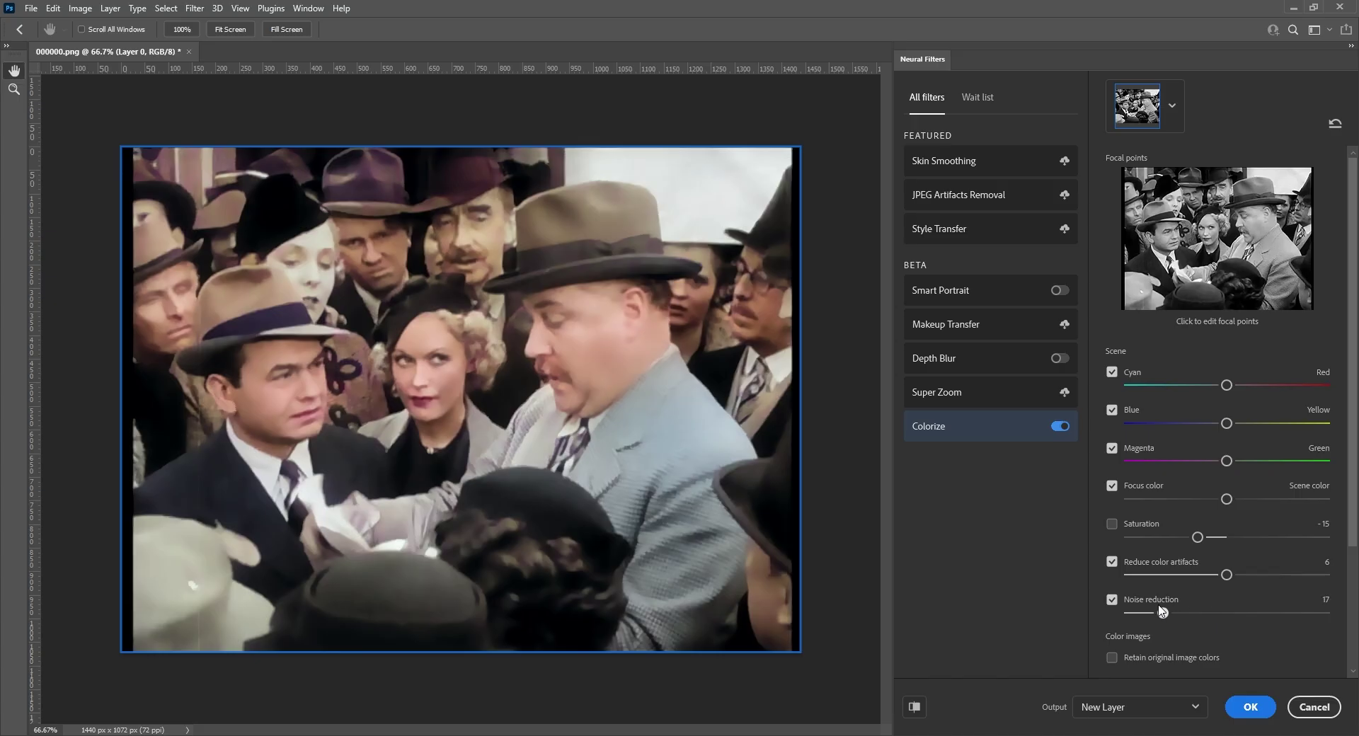
{"action": "left_click", "coordinate": [1113, 599]}
{"action": "left_click_drag", "start_coordinate": [1225, 386], "coordinate": [1216, 425]}
{"action": "left_click", "coordinate": [1250, 707]}
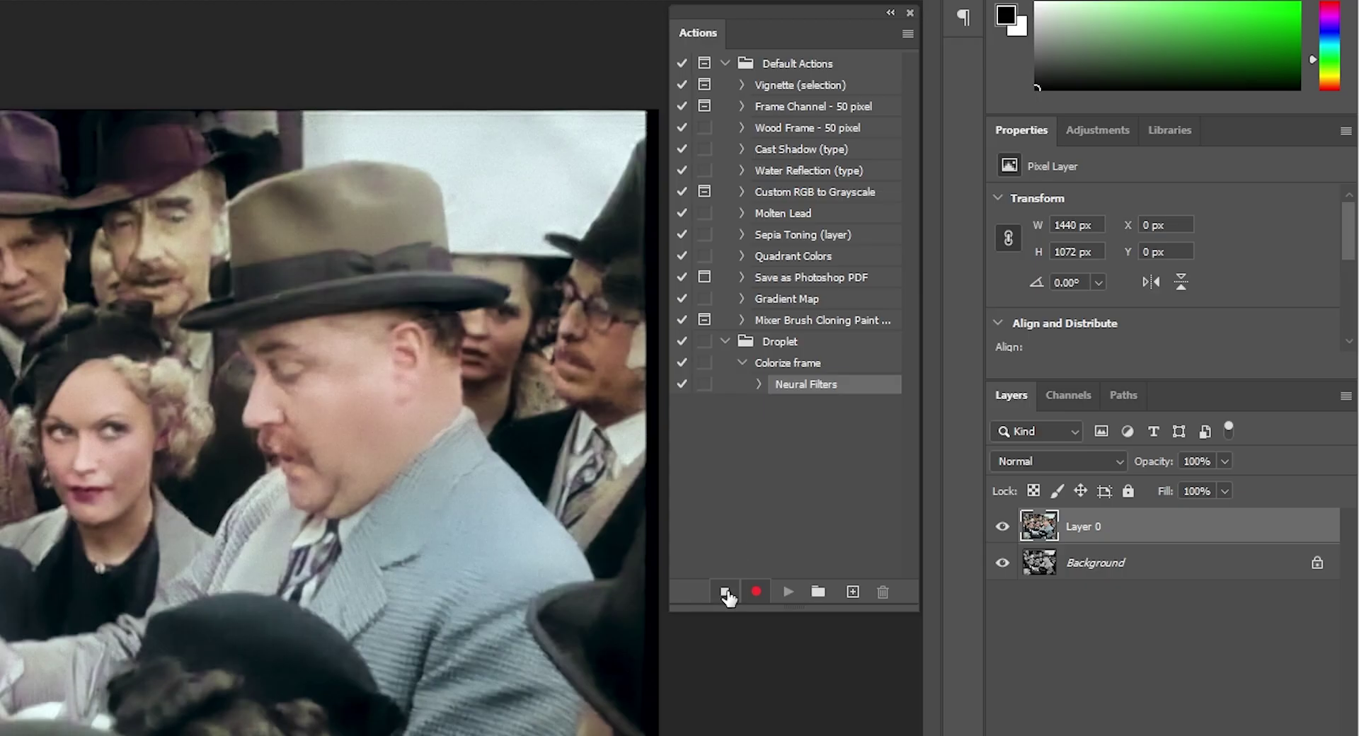
Stop recording the Colorize Frame action and open the File menu
{"action": "left_click", "coordinate": [725, 592]}
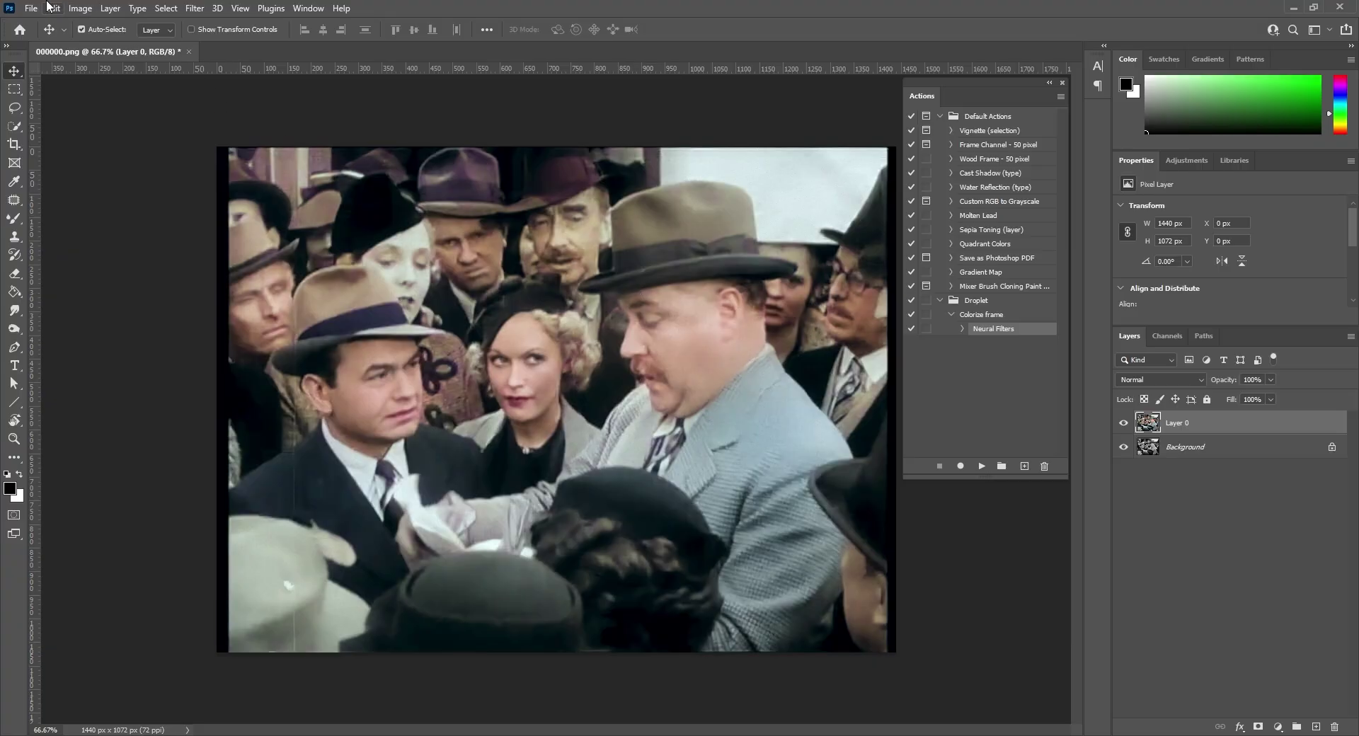
{"action": "left_click", "coordinate": [31, 8]}
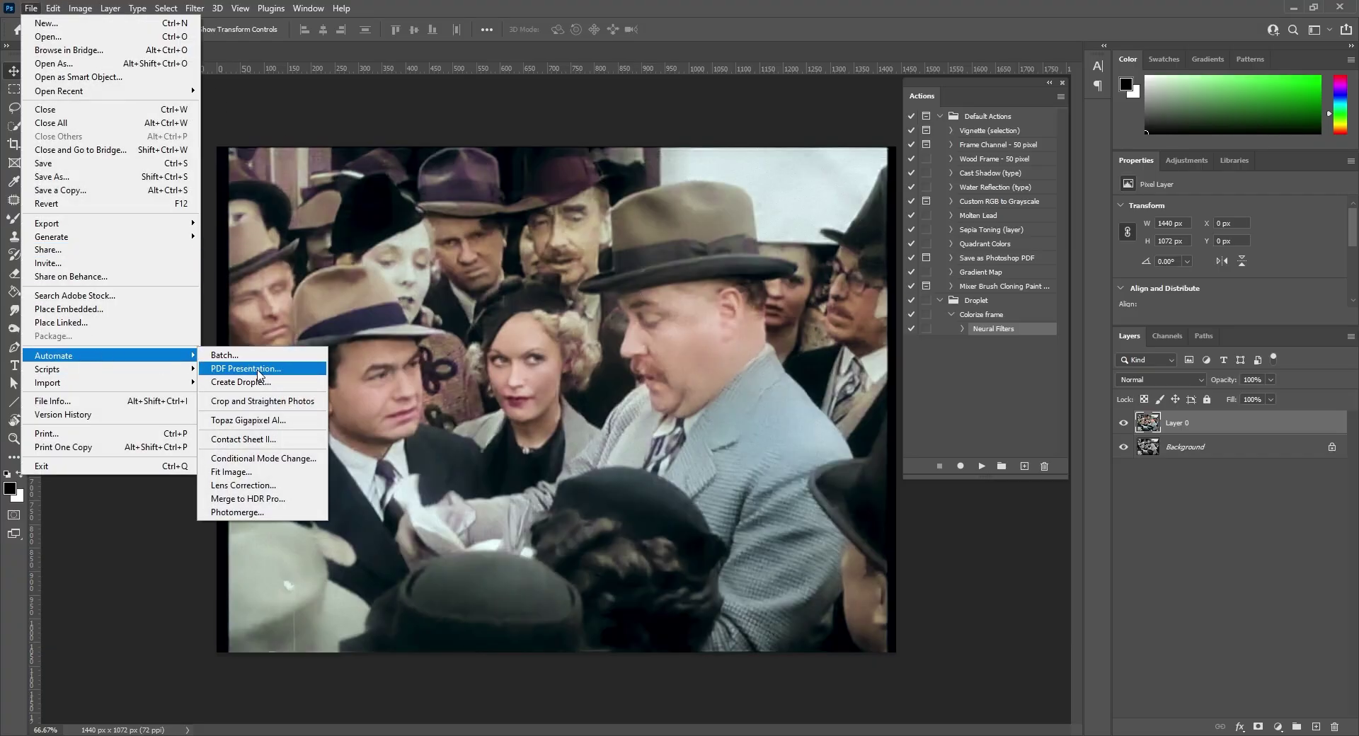
Create a droplet saved as Colorize Droplet on the Desktop, playing actions from the Droplet set
{"action": "left_click", "coordinate": [258, 382]}
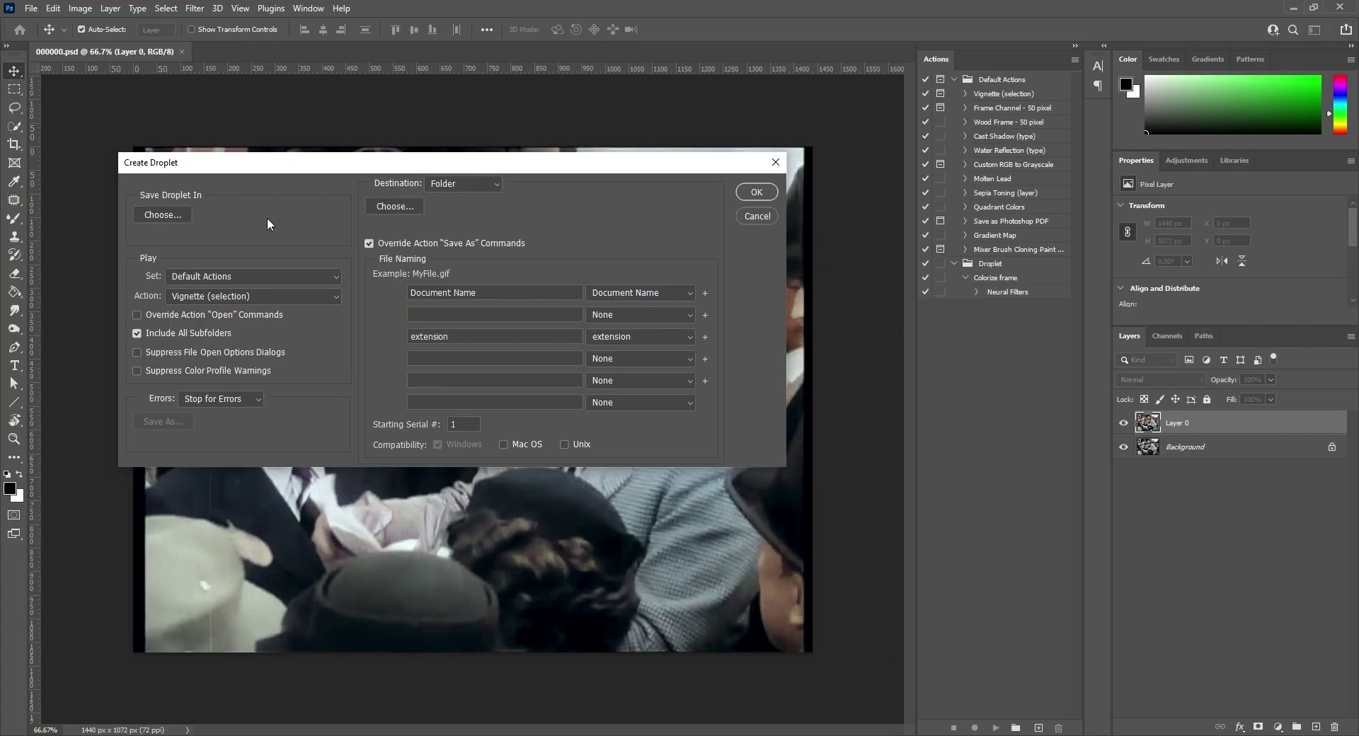
{"action": "left_click", "coordinate": [144, 215]}
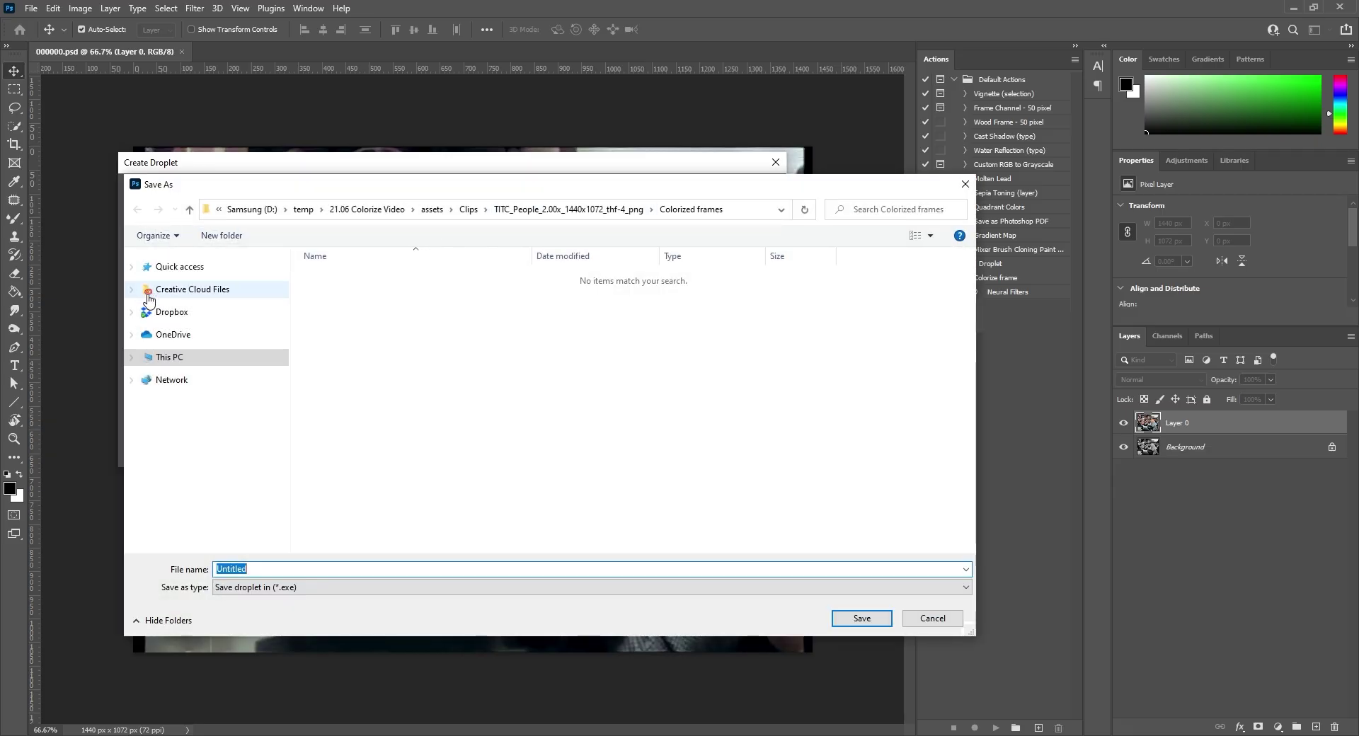
{"action": "left_click", "coordinate": [133, 268]}
{"action": "left_click", "coordinate": [176, 284]}
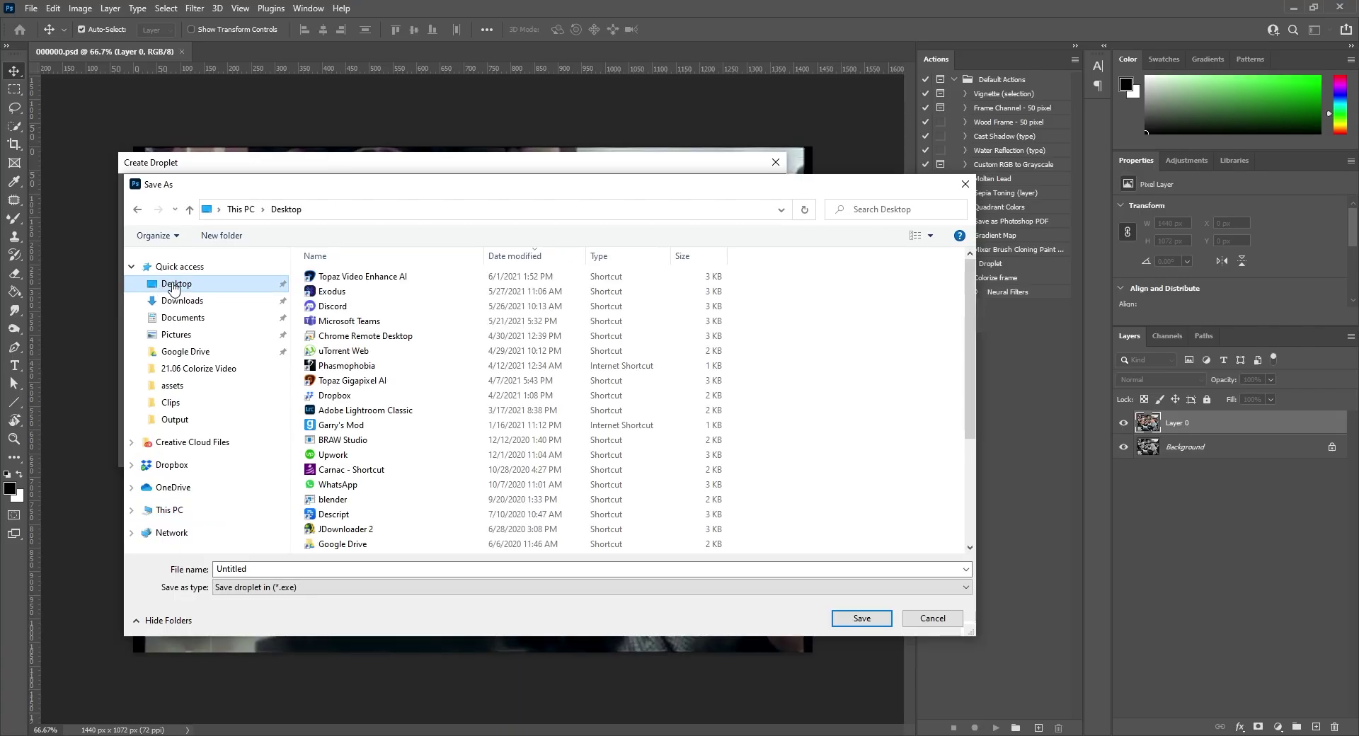
{"action": "left_click", "coordinate": [554, 569]}
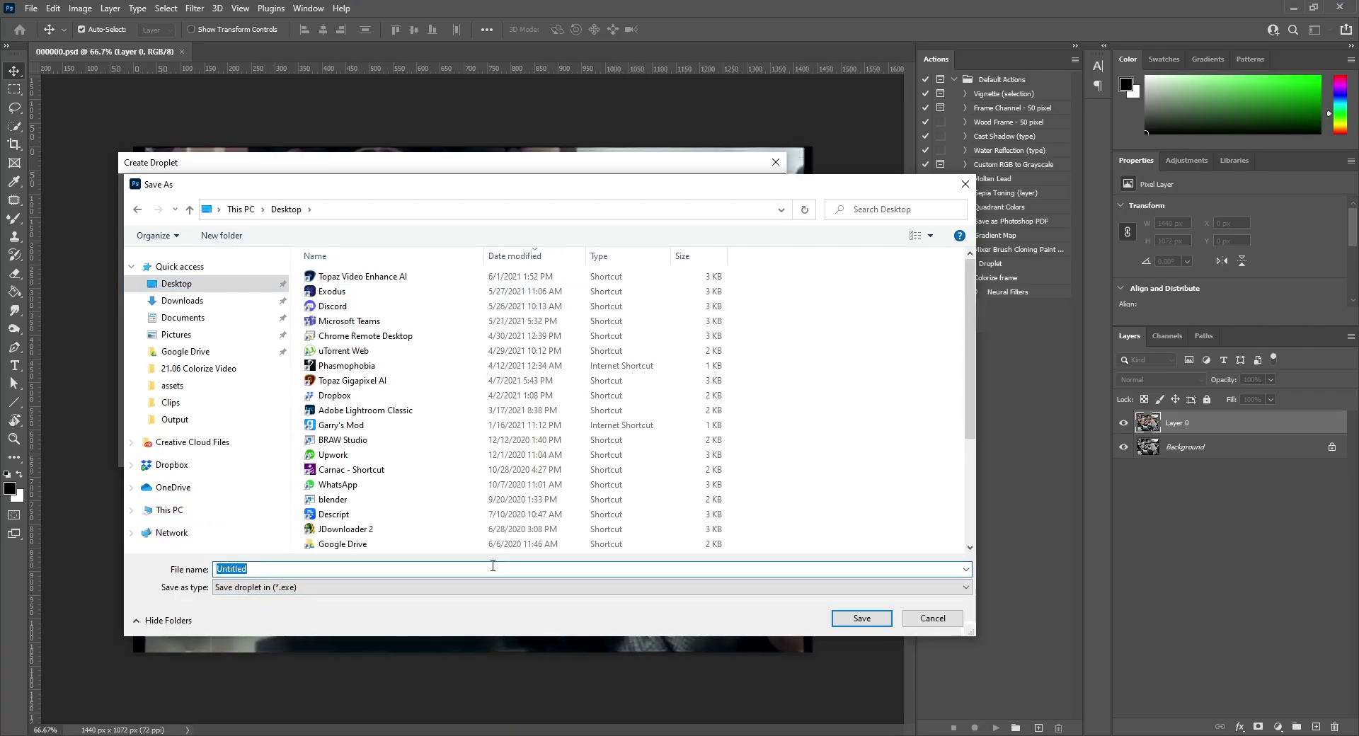
{"action": "type", "text": "Colorize Droplet"}
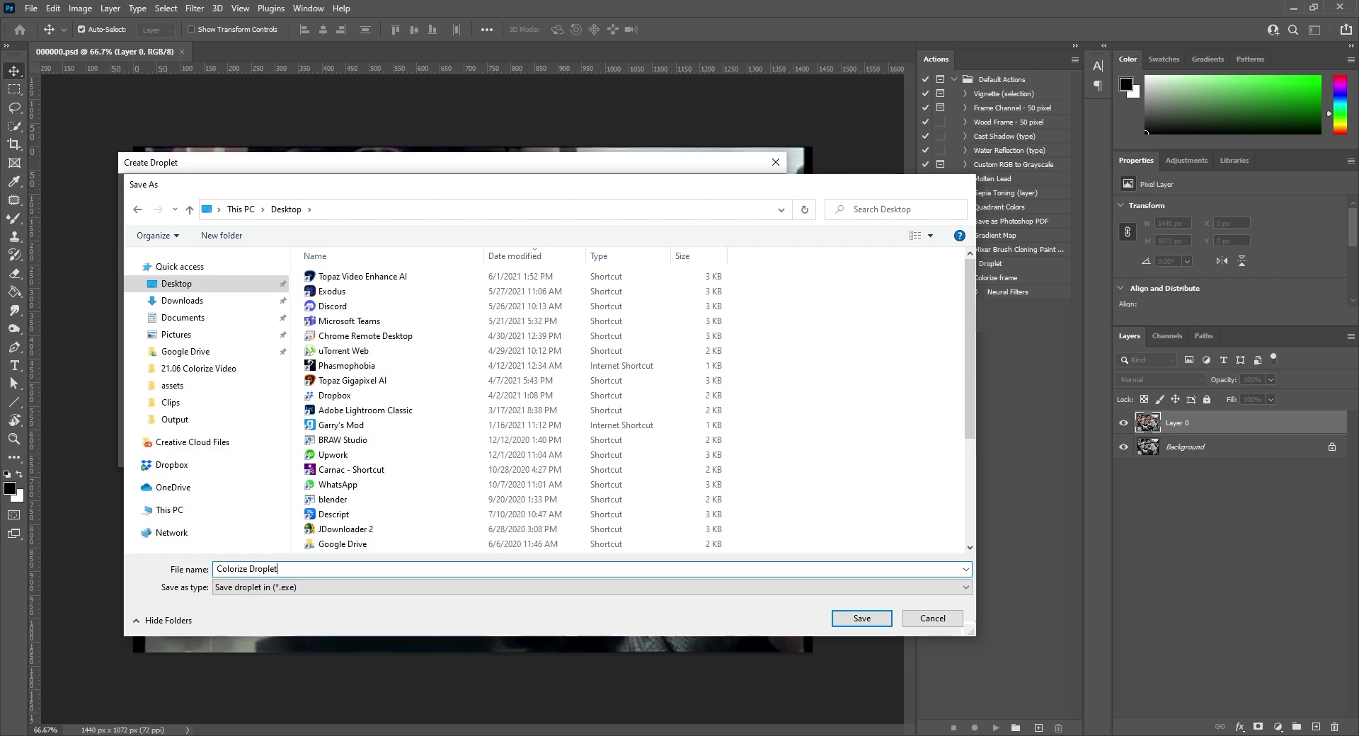
{"action": "key", "text": "Return"}
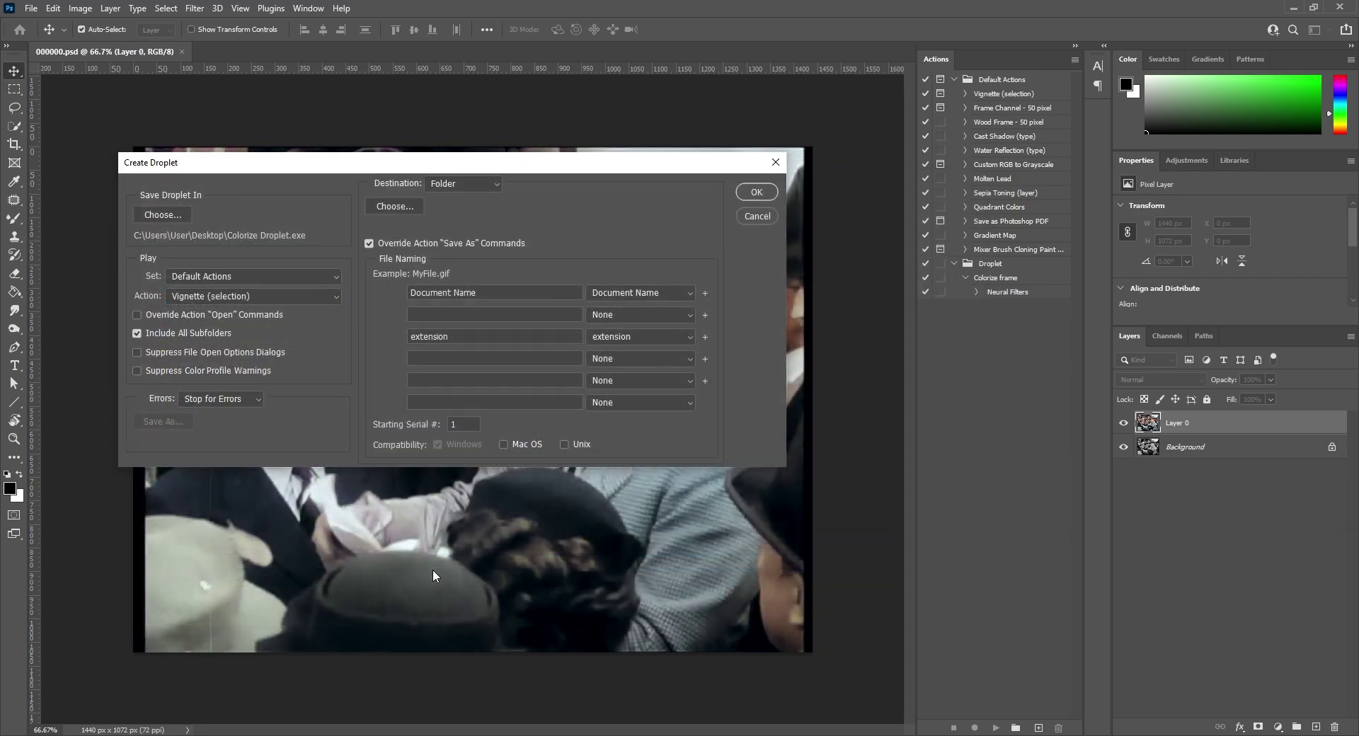
{"action": "left_click", "coordinate": [209, 276]}
{"action": "left_click", "coordinate": [183, 304]}
Point the droplet's destination at the clip's Colorized frames subfolder and save the Colorize Droplet
{"action": "left_click", "coordinate": [680, 292]}
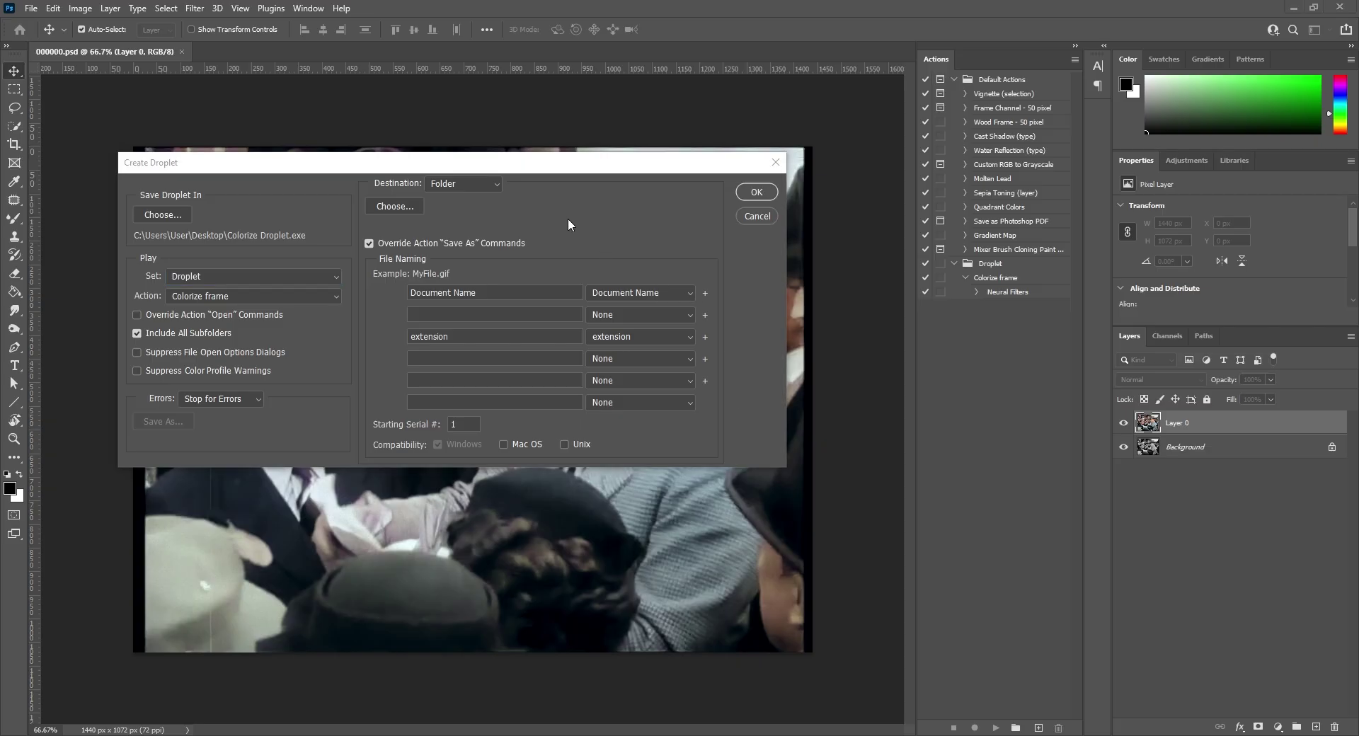
{"action": "left_click", "coordinate": [397, 225]}
{"action": "left_click", "coordinate": [401, 207]}
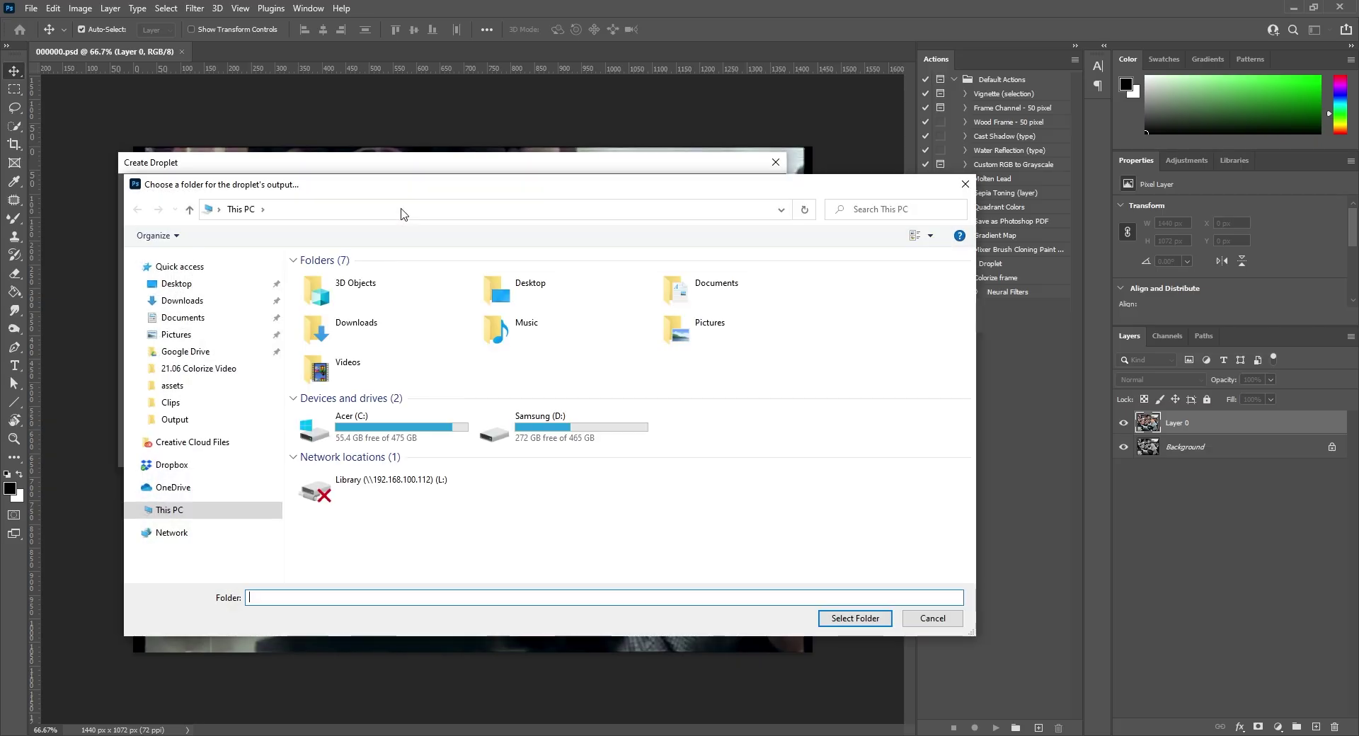
{"action": "left_click", "coordinate": [328, 286]}
{"action": "double_click", "coordinate": [327, 287]}
{"action": "double_click", "coordinate": [332, 291]}
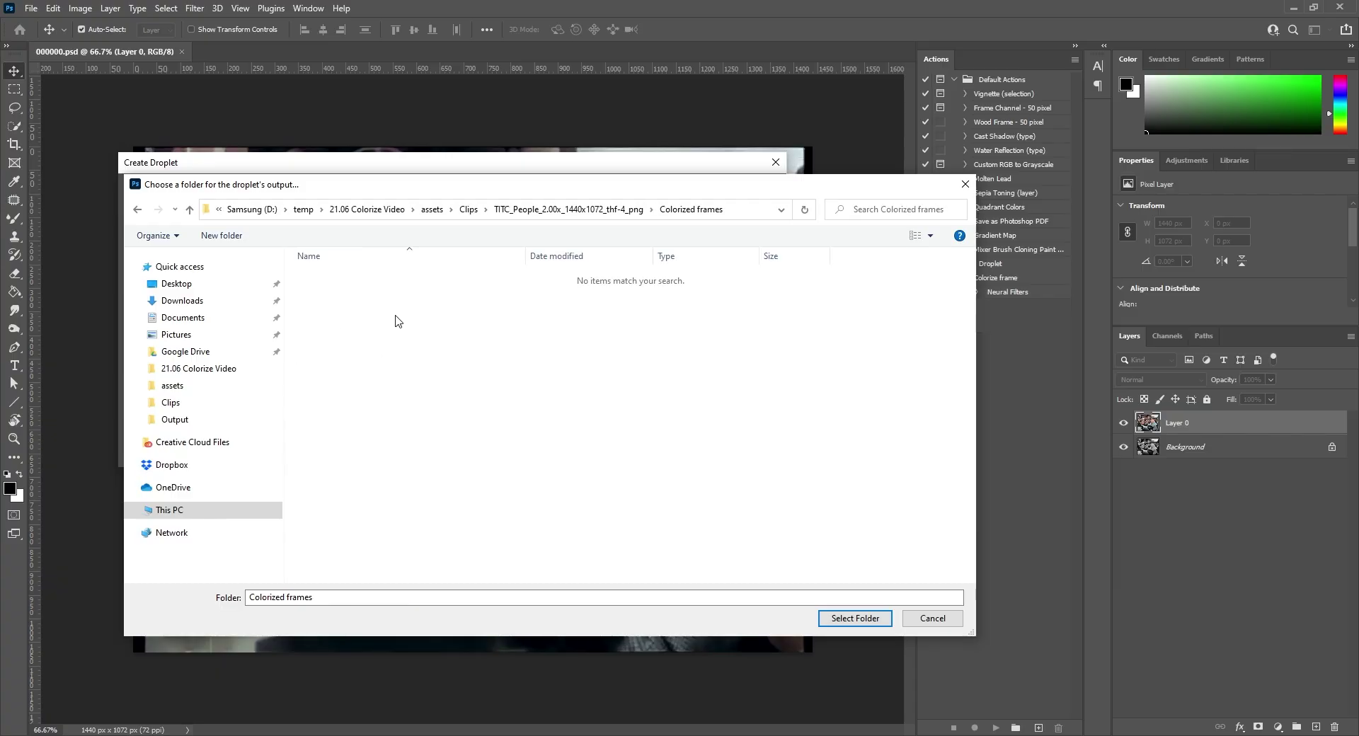
{"action": "left_click", "coordinate": [846, 618]}
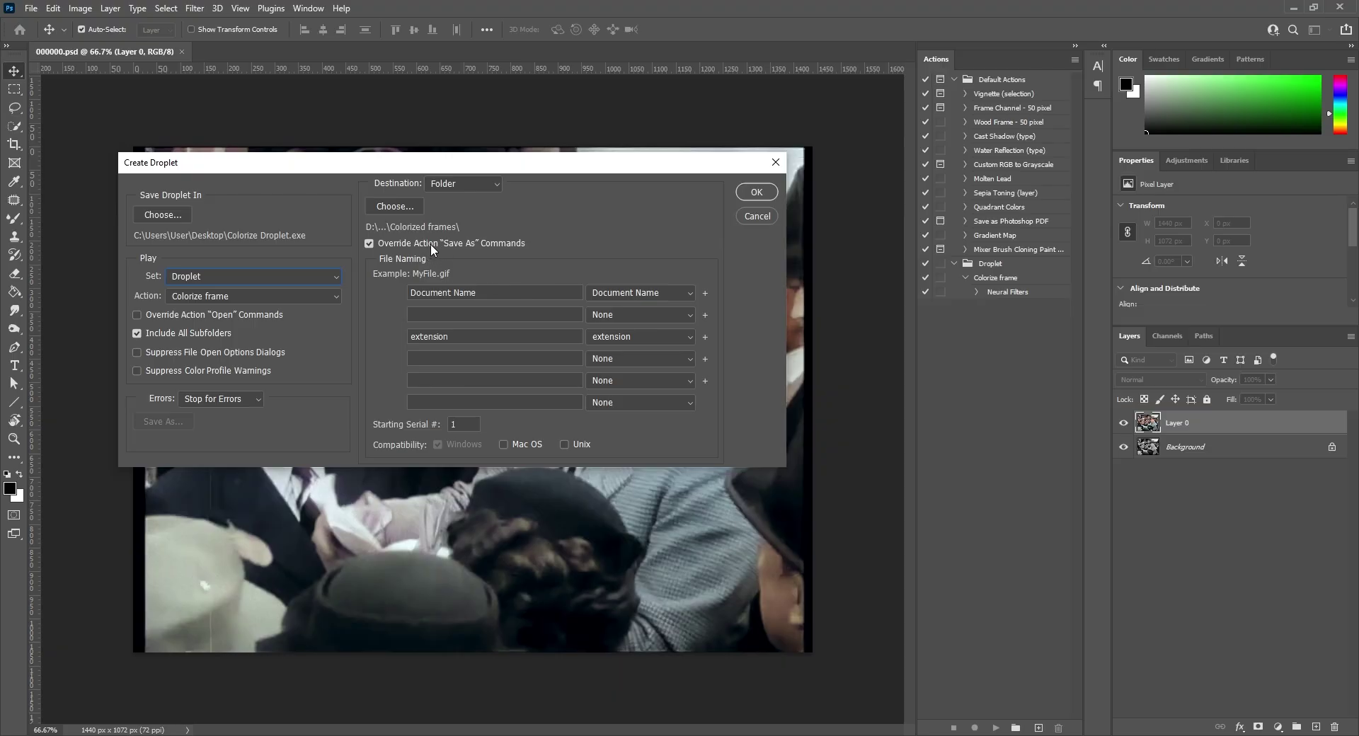
{"action": "mouse_move", "coordinate": [442, 256]}
{"action": "left_mouse_down"}
{"action": "mouse_move", "coordinate": [510, 277]}
{"action": "mouse_move", "coordinate": [439, 255]}
{"action": "left_mouse_up"}
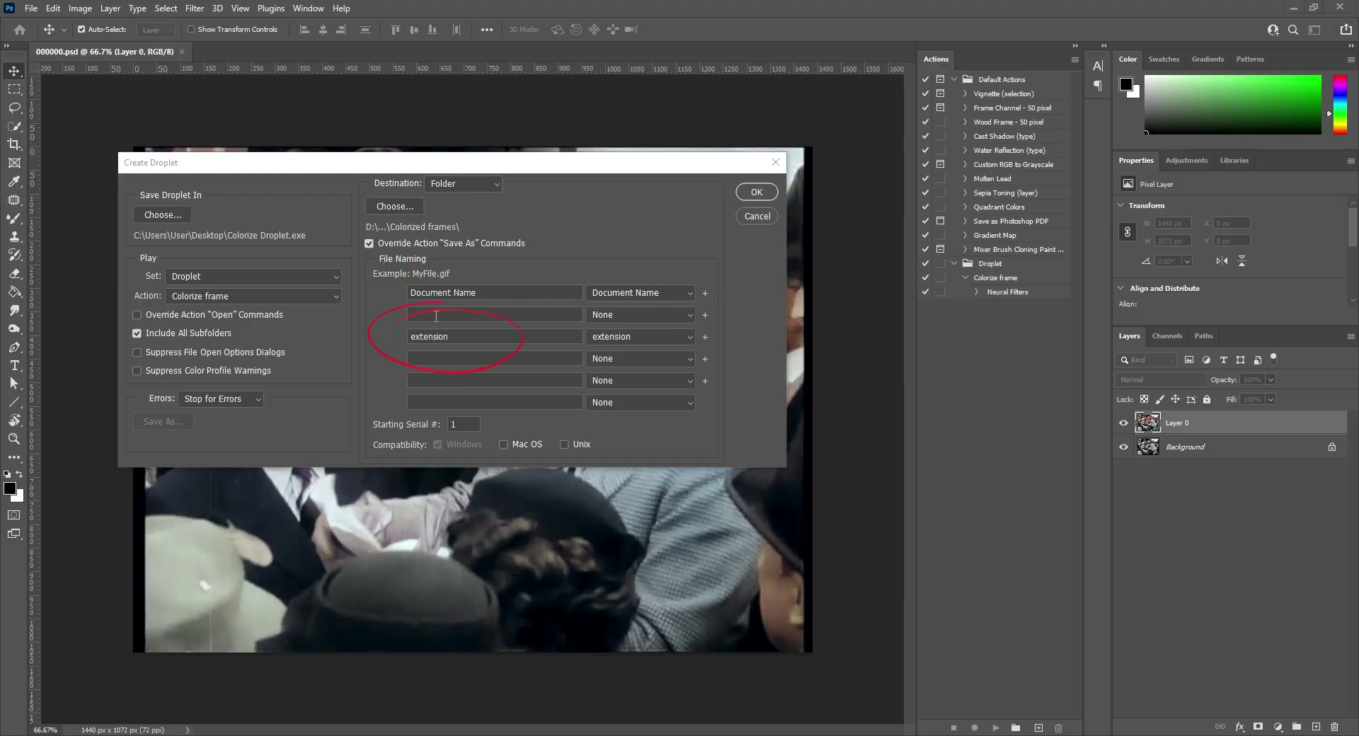
{"action": "left_click", "coordinate": [757, 192]}
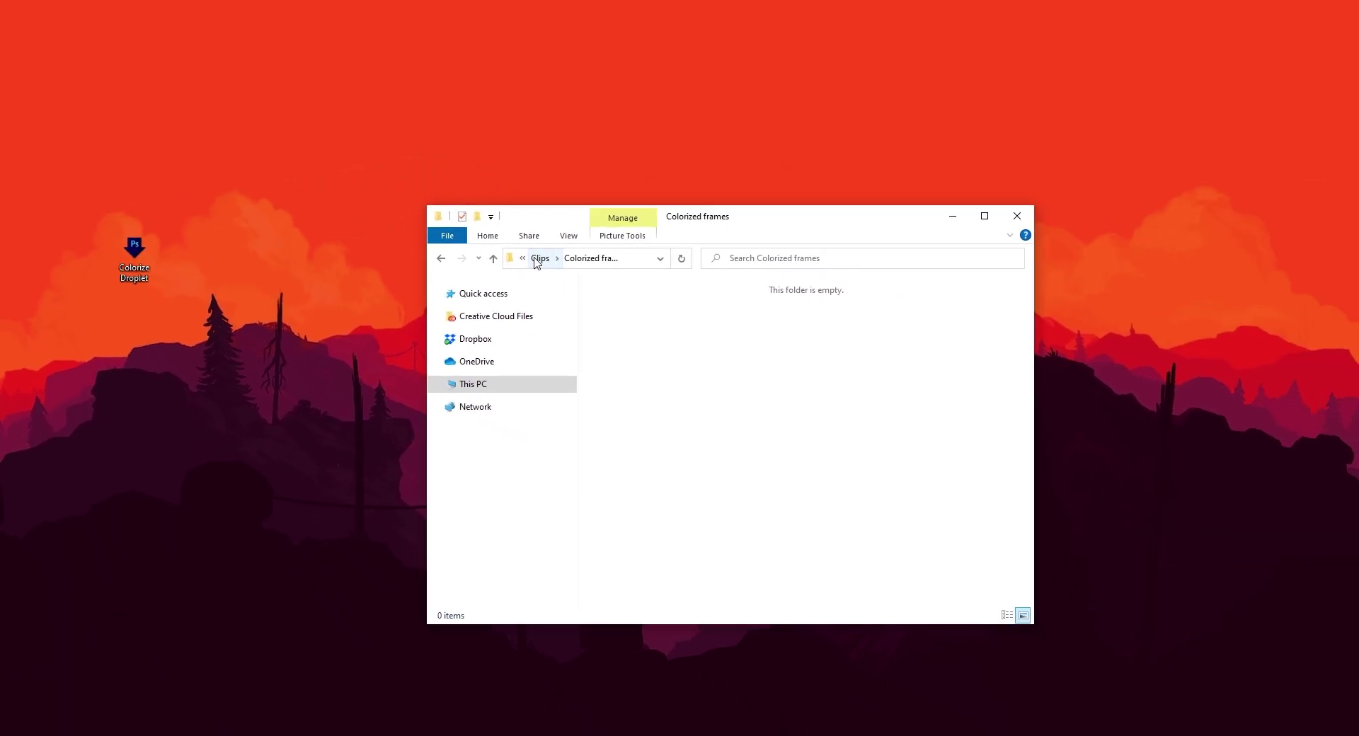
From the Clips folder, drop the TITC_People frames folder onto the Colorize Droplet on the desktop
{"action": "left_click", "coordinate": [539, 258]}
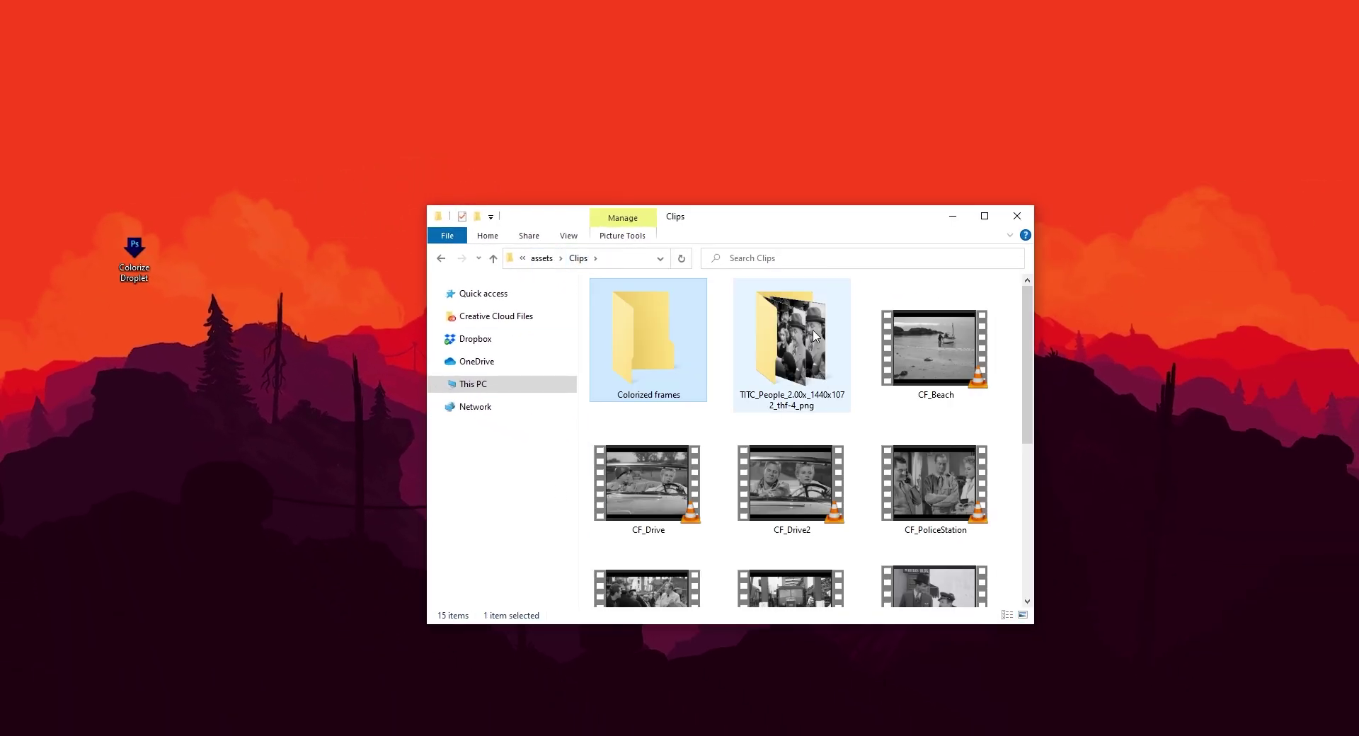
{"action": "left_click_drag", "start_coordinate": [797, 336], "coordinate": [135, 261]}
{"action": "left_click_drag", "start_coordinate": [246, 364], "coordinate": [247, 369]}
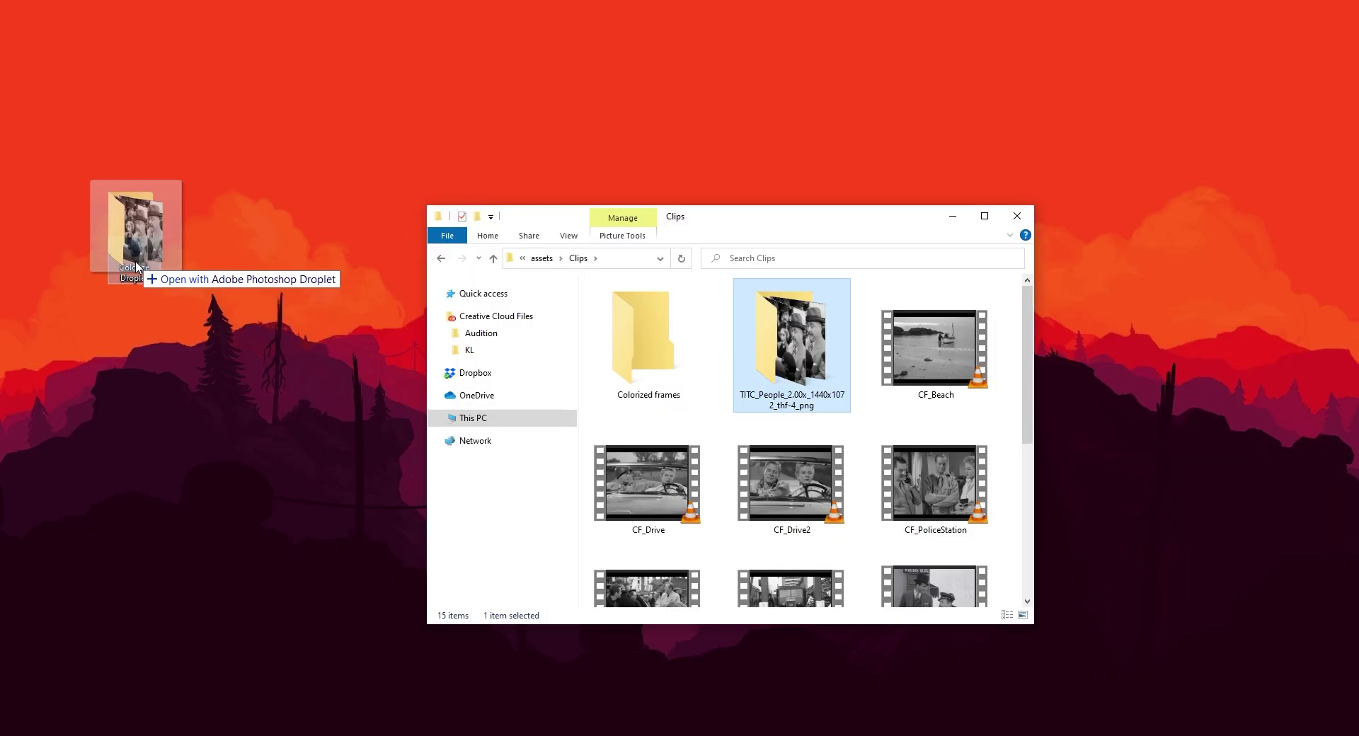
{"action": "left_click_drag", "start_coordinate": [137, 266], "coordinate": [136, 267]}
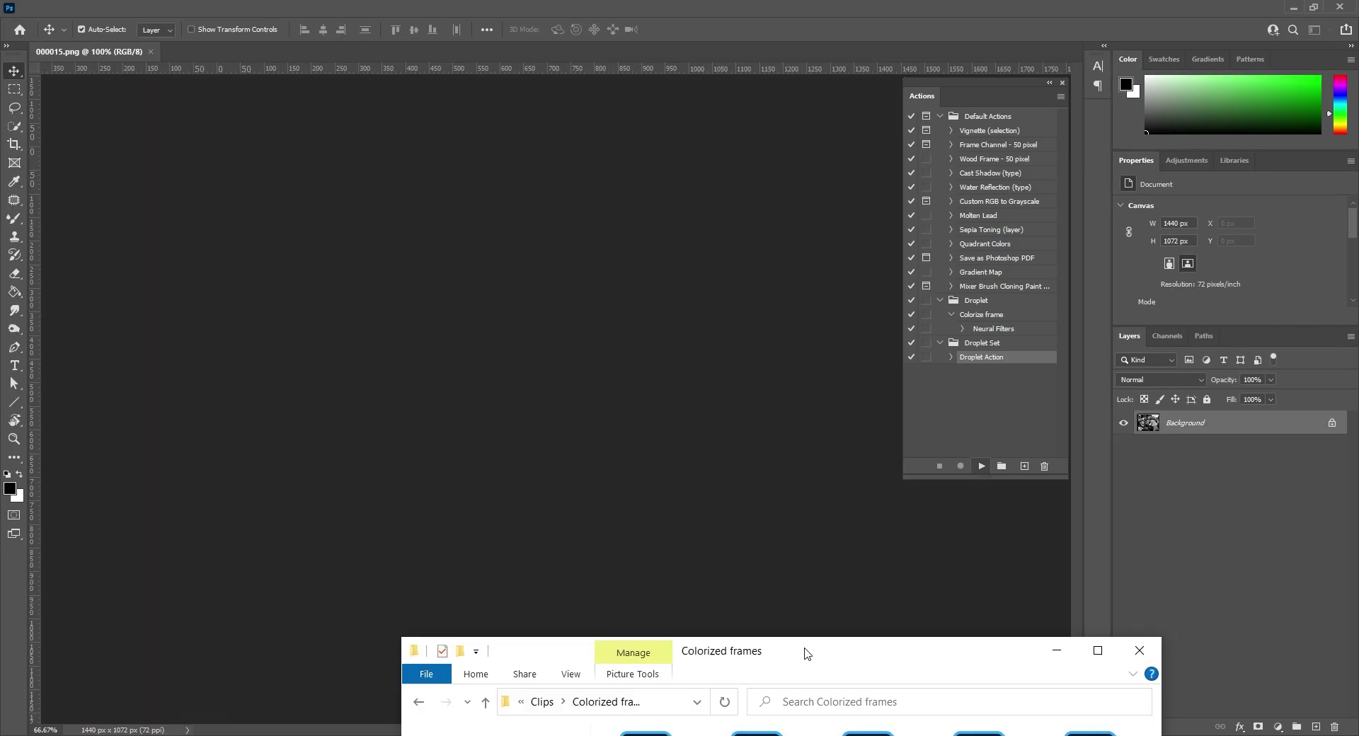
Bring the Colorized frames Explorer window into view to watch the droplet's PSD output
{"action": "left_click_drag", "start_coordinate": [805, 653], "coordinate": [684, 203]}
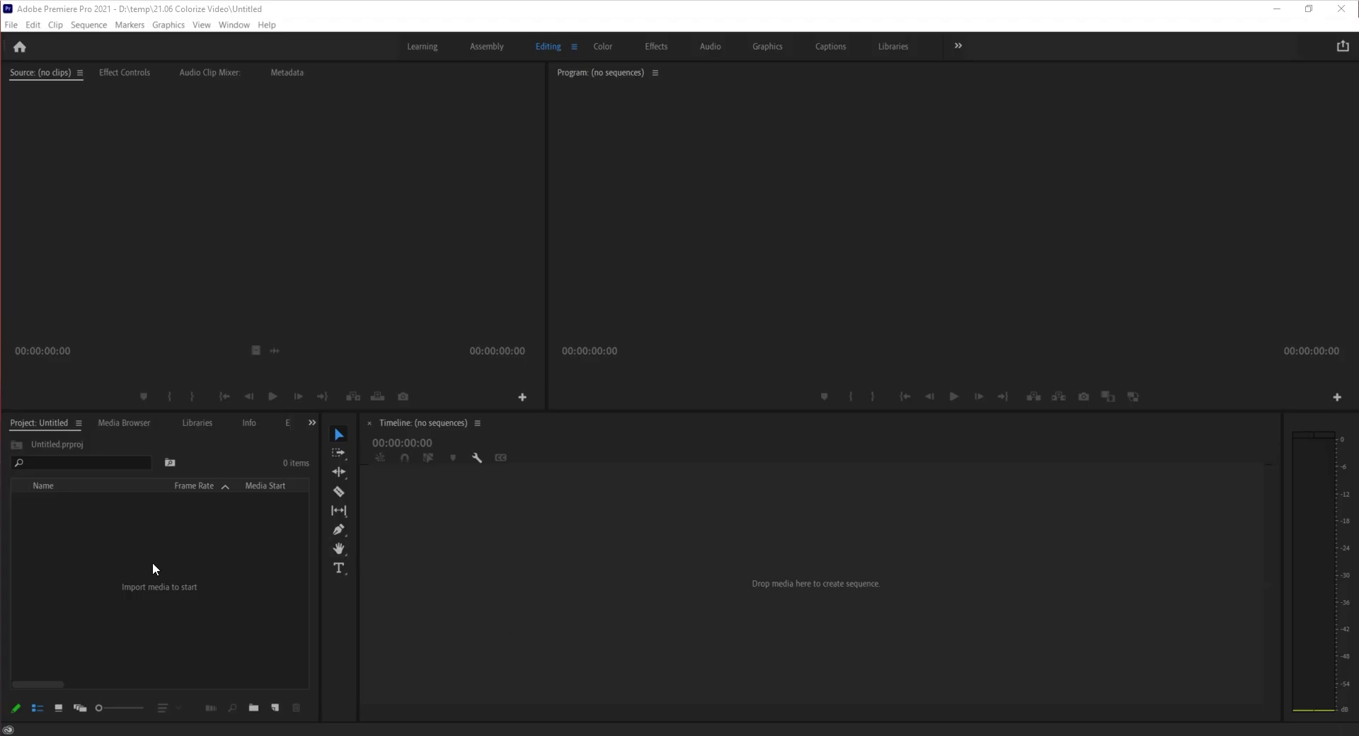
Import the colorized frames from 000000 as an image sequence into the Project panel
{"action": "right_click", "coordinate": [98, 530]}
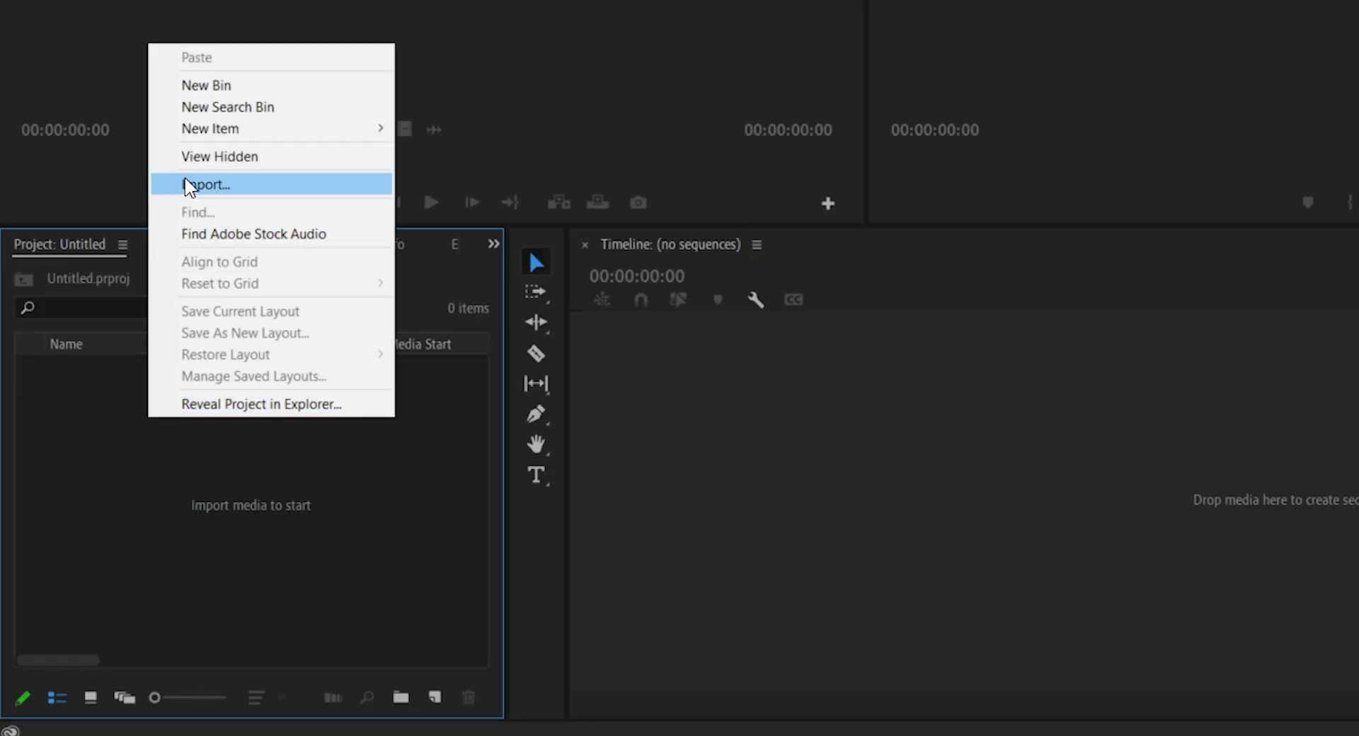
{"action": "left_click", "coordinate": [187, 184]}
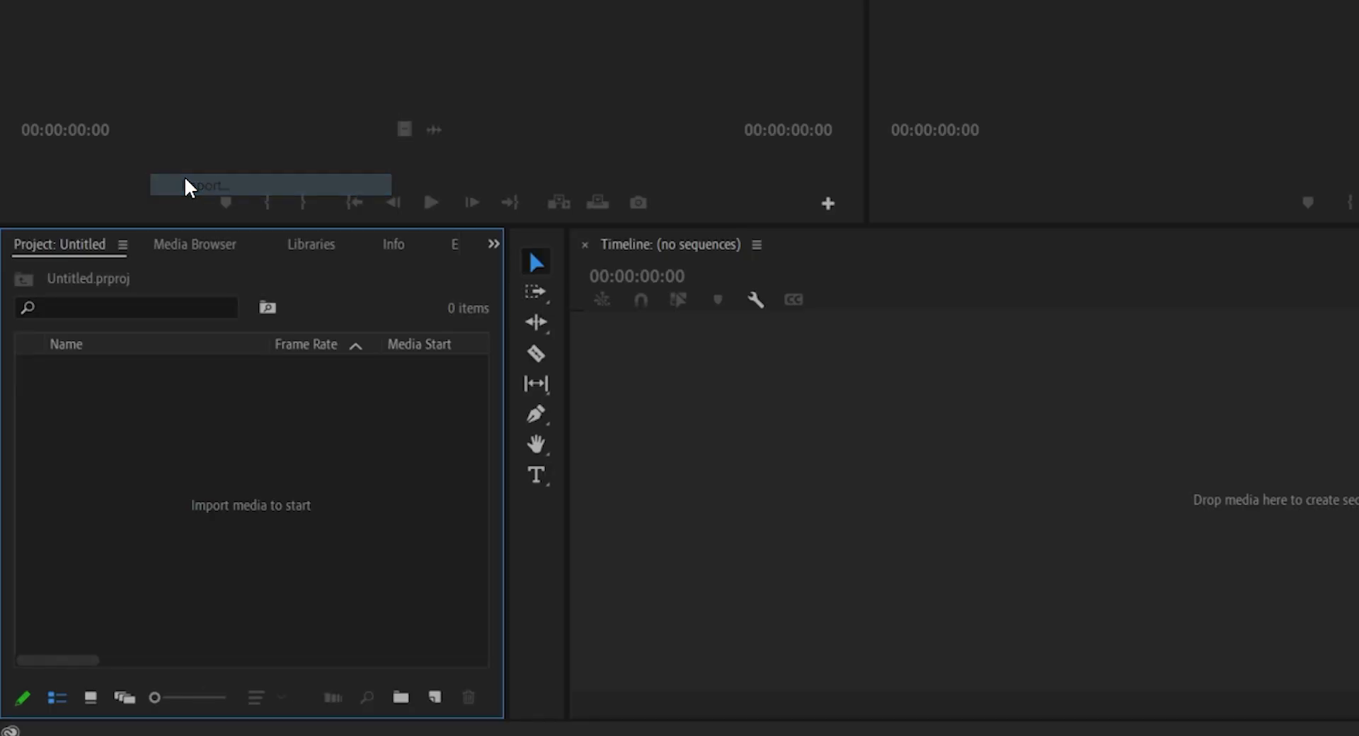
{"action": "left_click", "coordinate": [219, 154]}
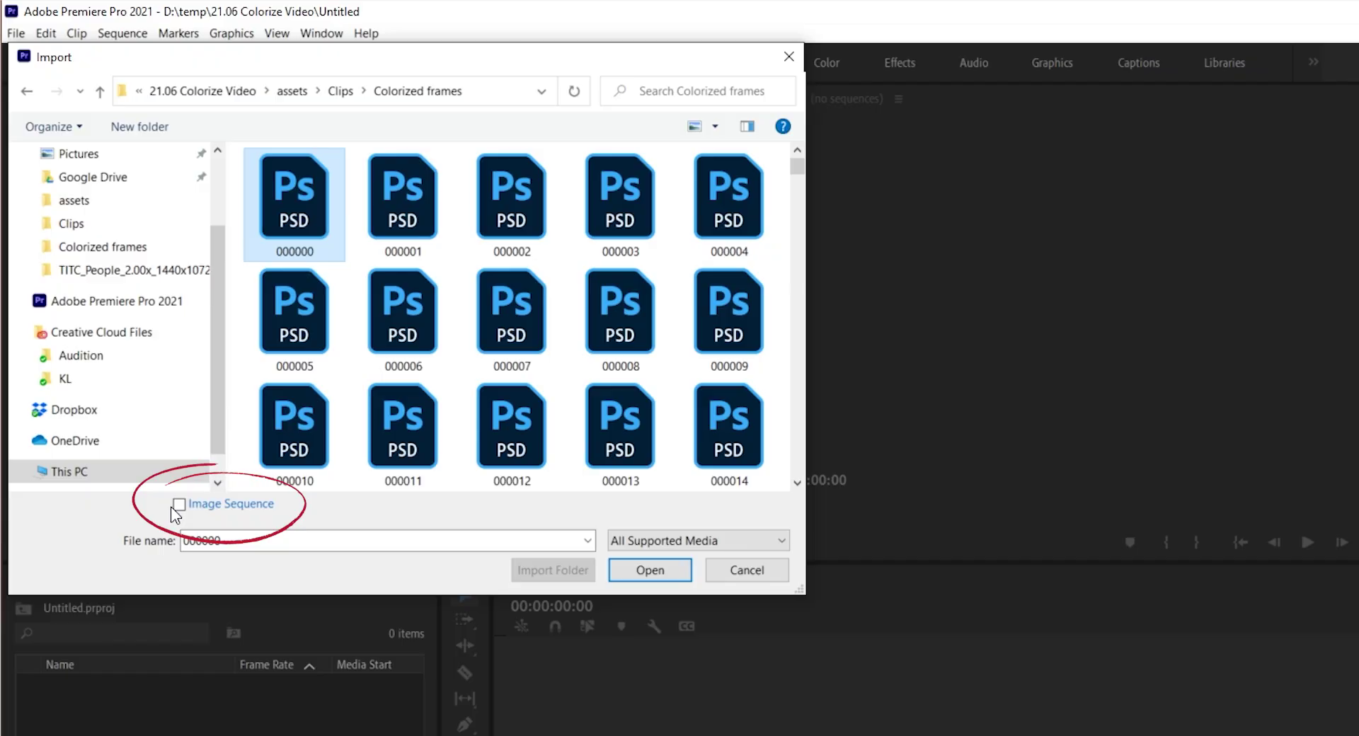
{"action": "left_click", "coordinate": [178, 506]}
{"action": "left_click", "coordinate": [467, 423]}
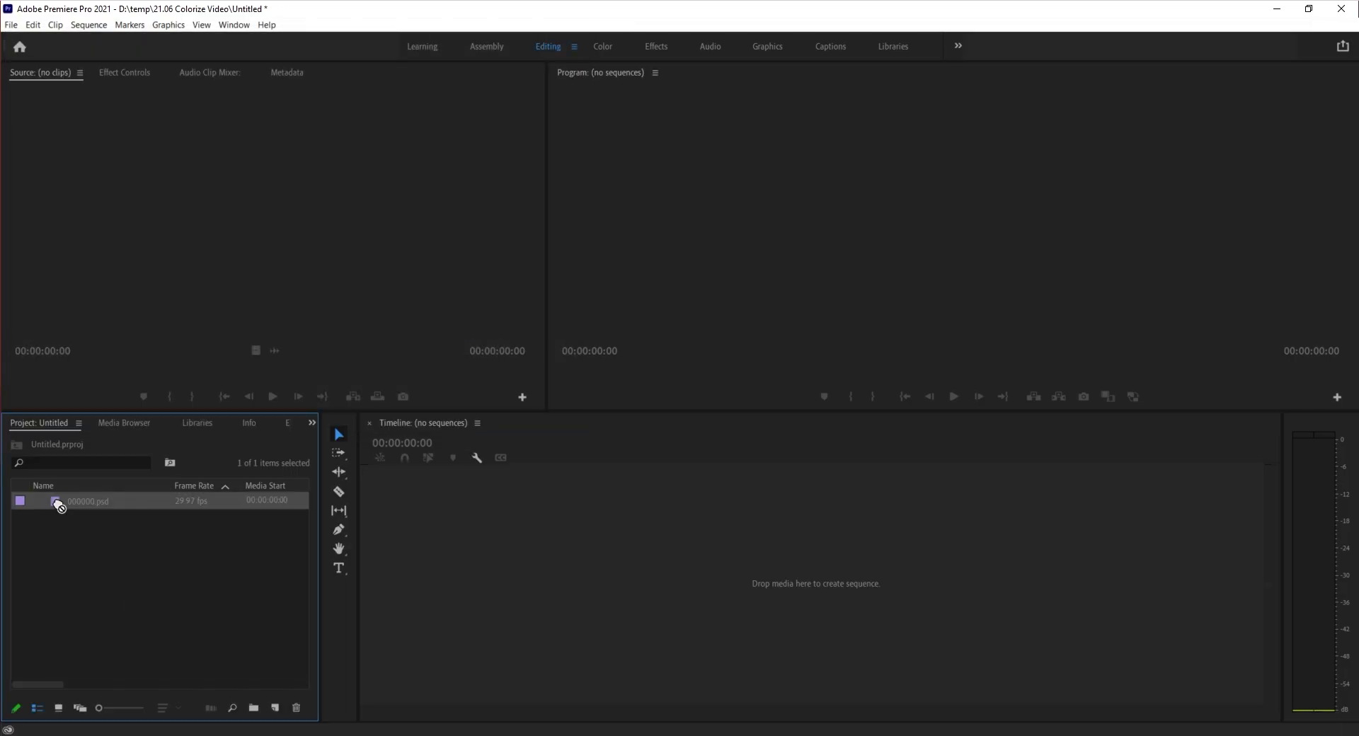
Create a sequence from the image sequence and add TITC_People.mp4's audio on track A1
{"action": "left_click_drag", "start_coordinate": [276, 710], "coordinate": [277, 710]}
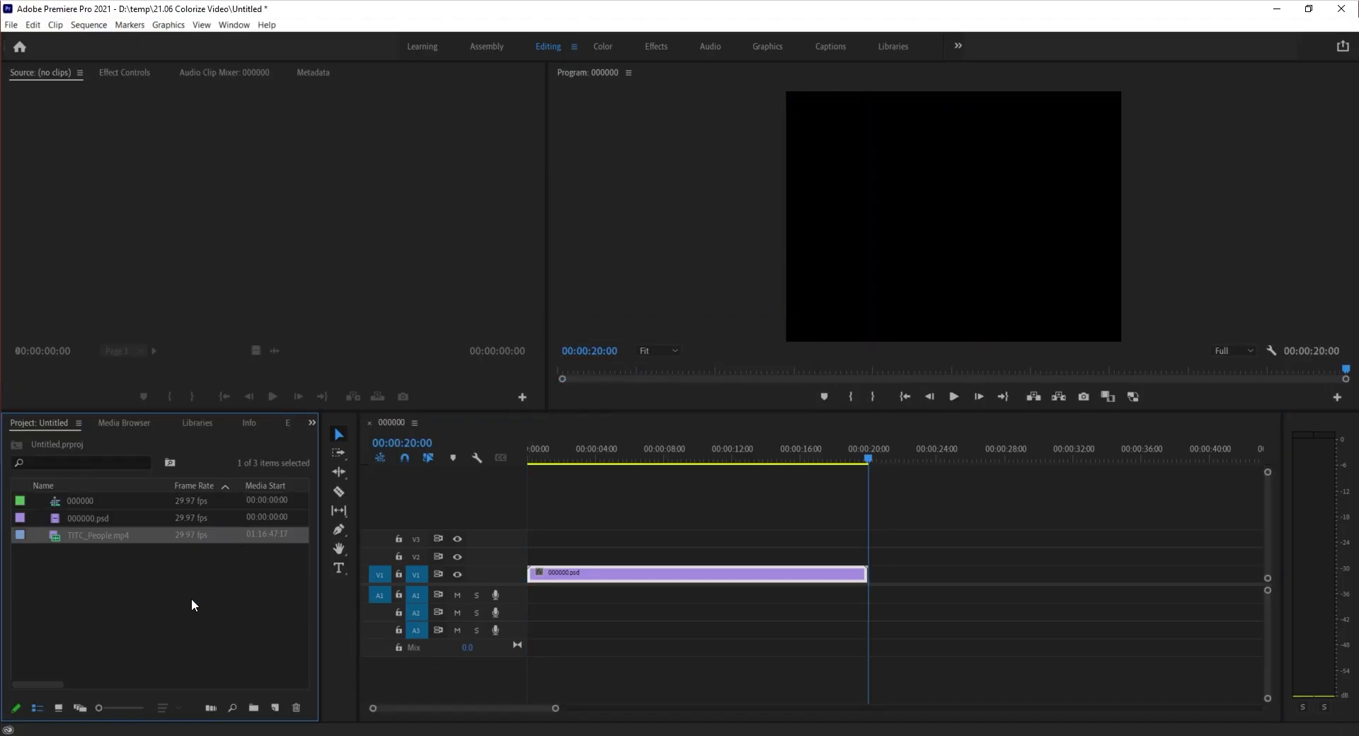
{"action": "double_click", "coordinate": [55, 536]}
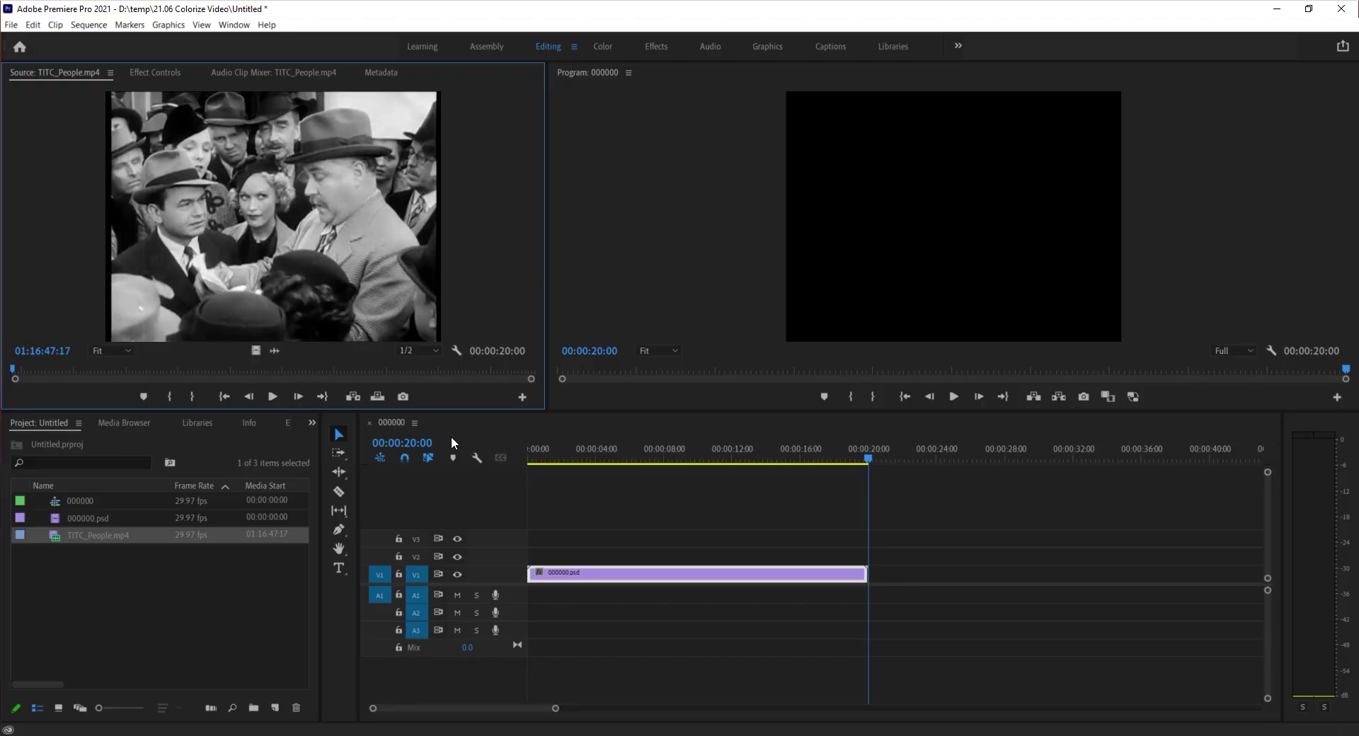
{"action": "left_click_drag", "start_coordinate": [465, 453], "coordinate": [518, 593]}
Export the sequence via Media export as H.264 to TITC_People_Colorized Video.mp4
{"action": "left_click", "coordinate": [11, 25]}
{"action": "mouse_move", "coordinate": [91, 410]}
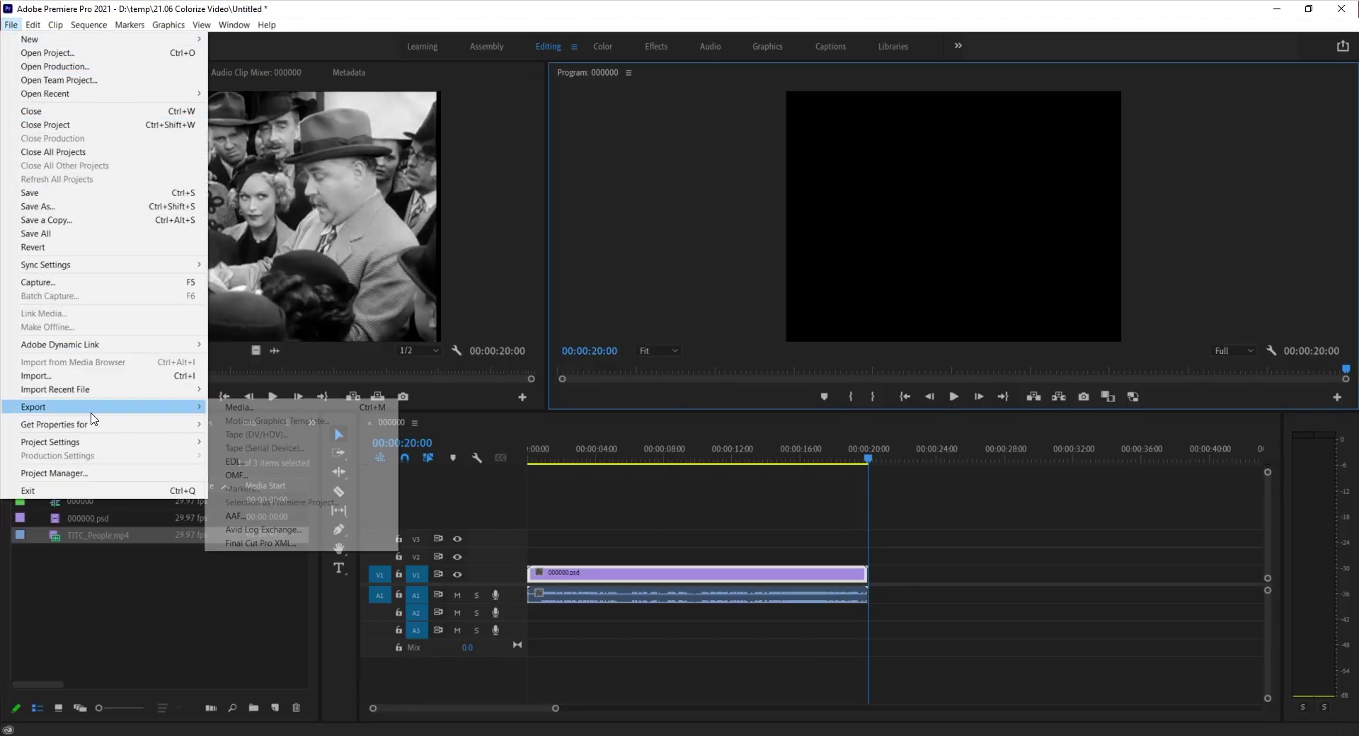
{"action": "left_click", "coordinate": [238, 408]}
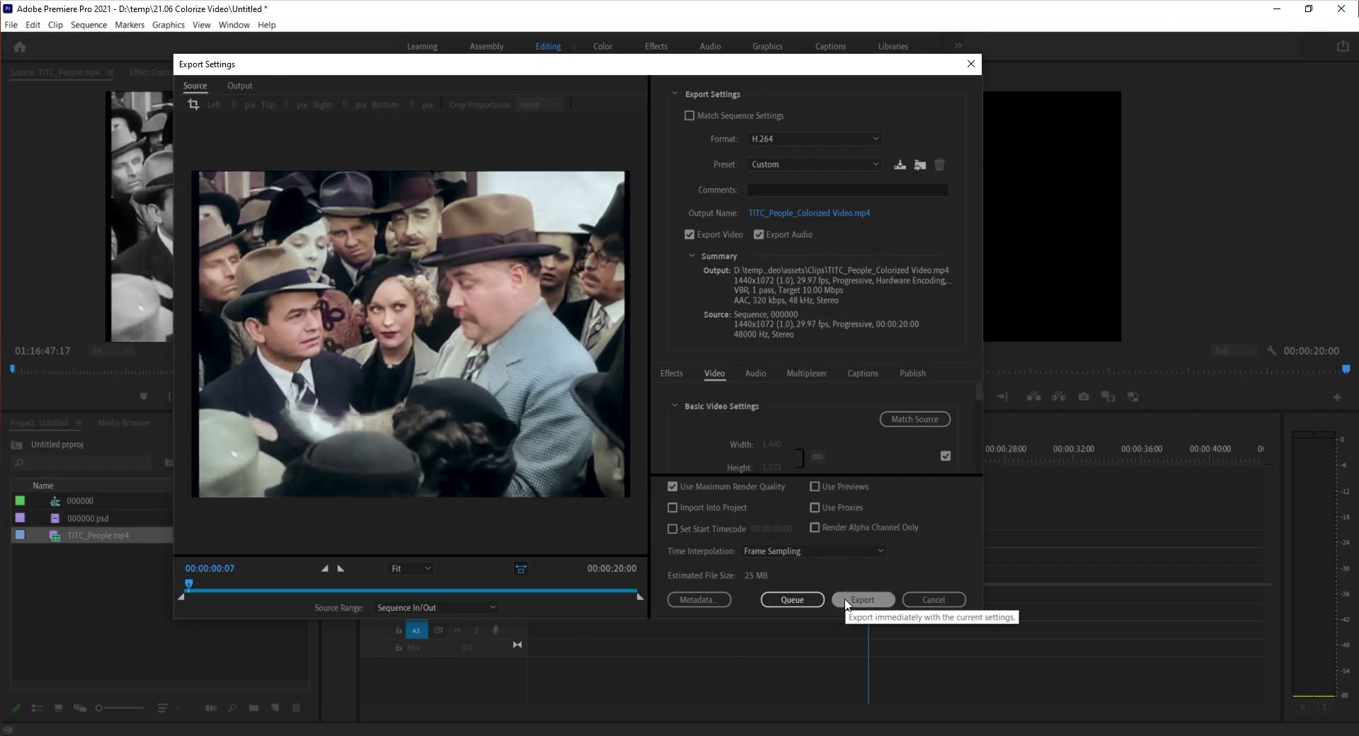
{"action": "left_click", "coordinate": [844, 598]}
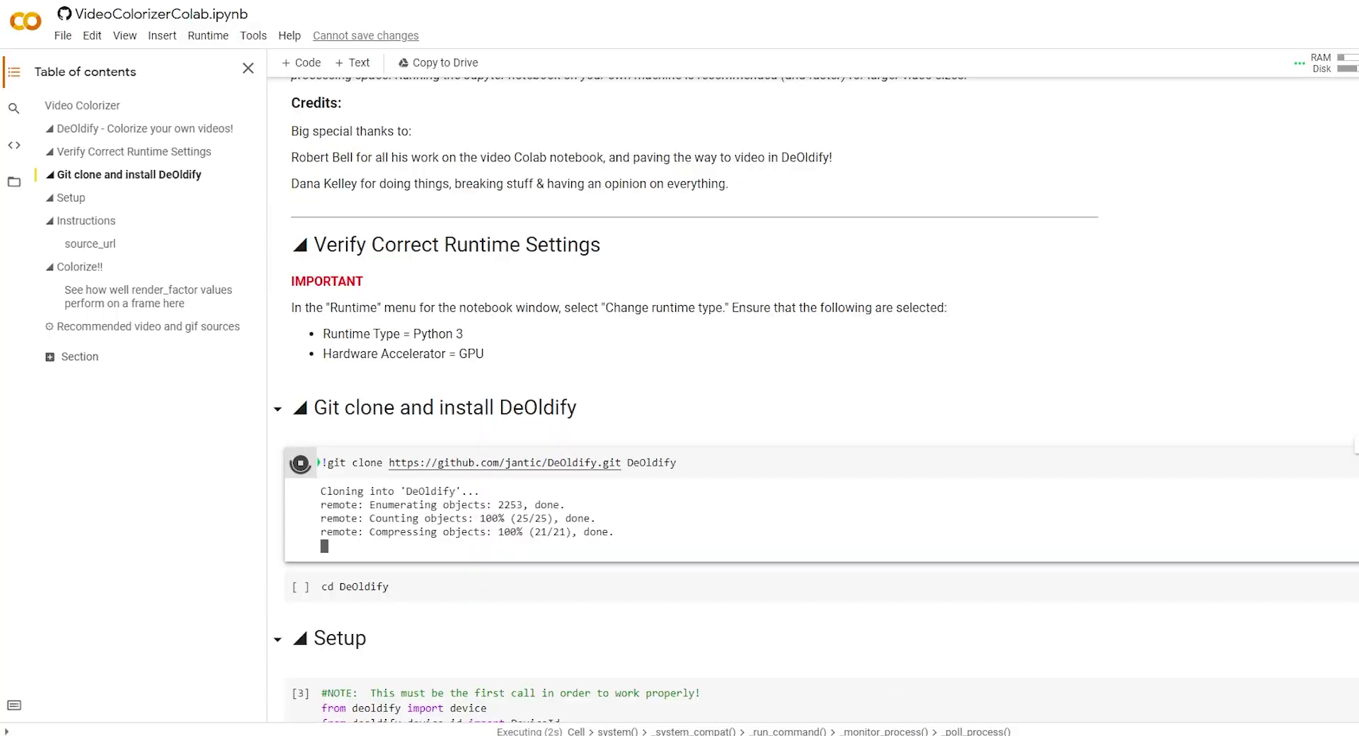
Run the notebook's cd DeOldify cell and then its Setup cell
{"action": "scroll", "coordinate": [559, 357], "scroll_direction": "down", "scroll_amount": 3}
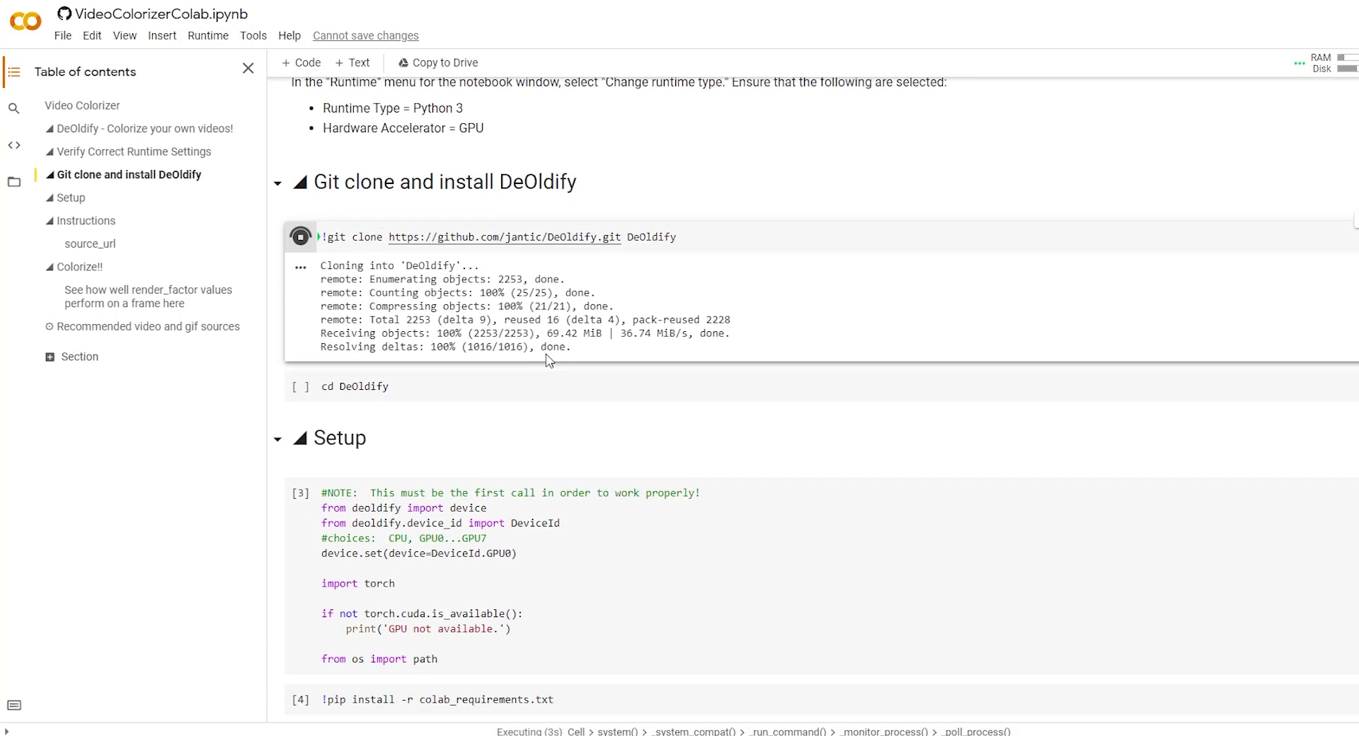
{"action": "left_click", "coordinate": [301, 374]}
{"action": "scroll", "coordinate": [304, 379], "scroll_direction": "down", "scroll_amount": 2}
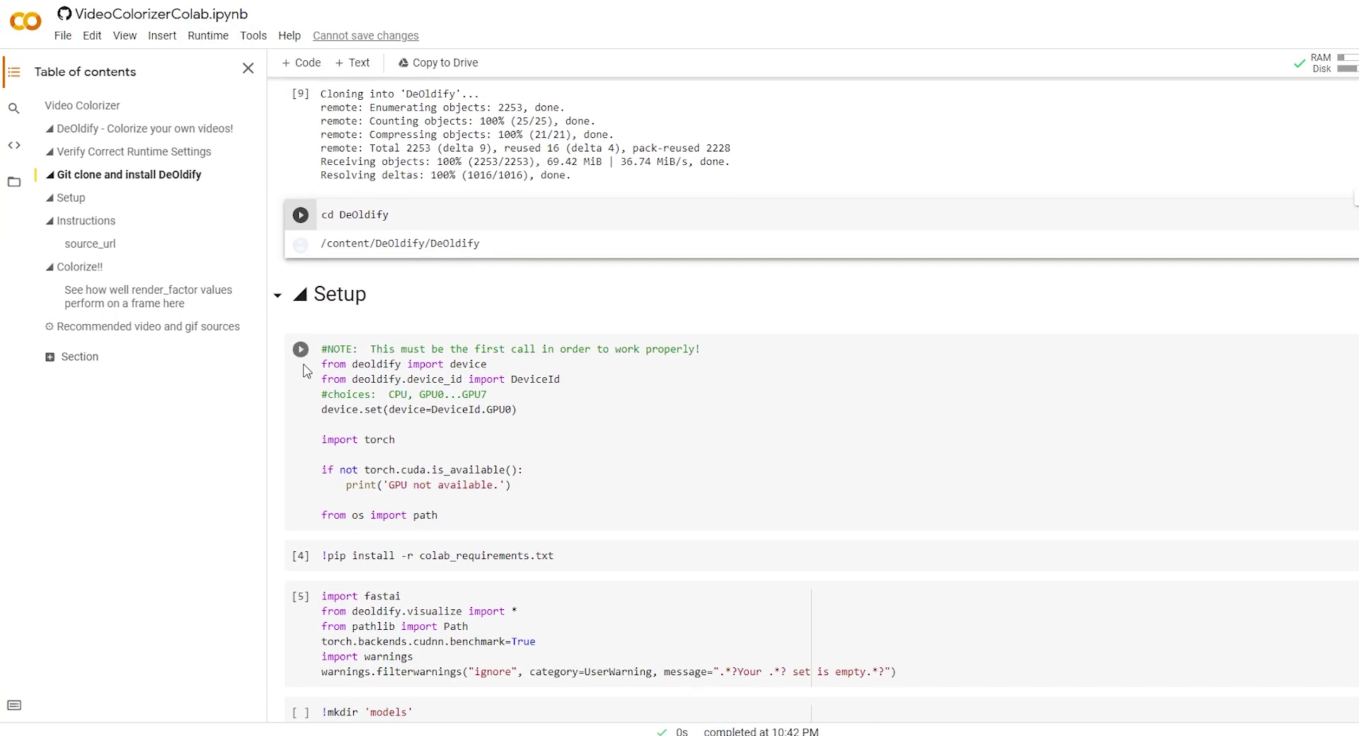
{"action": "left_click", "coordinate": [302, 357]}
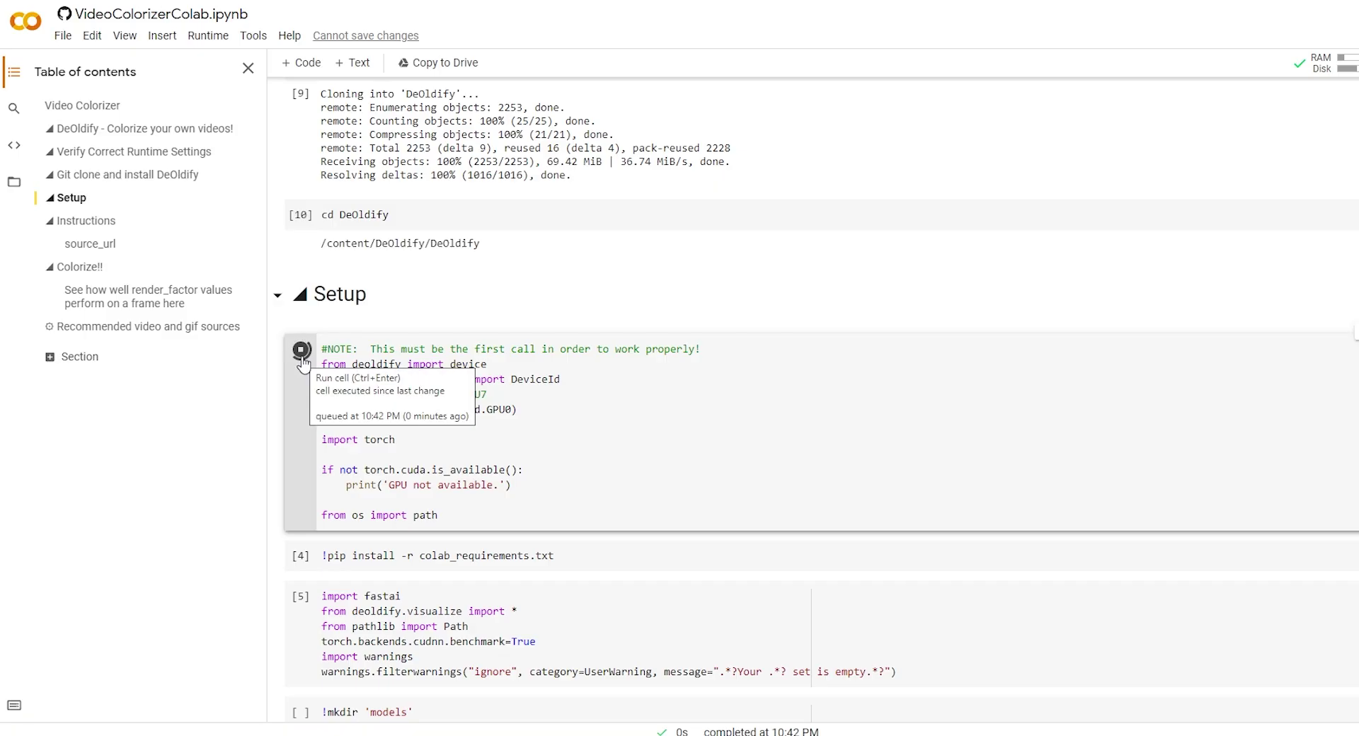
{"action": "scroll", "coordinate": [303, 364], "scroll_direction": "down", "scroll_amount": 2}
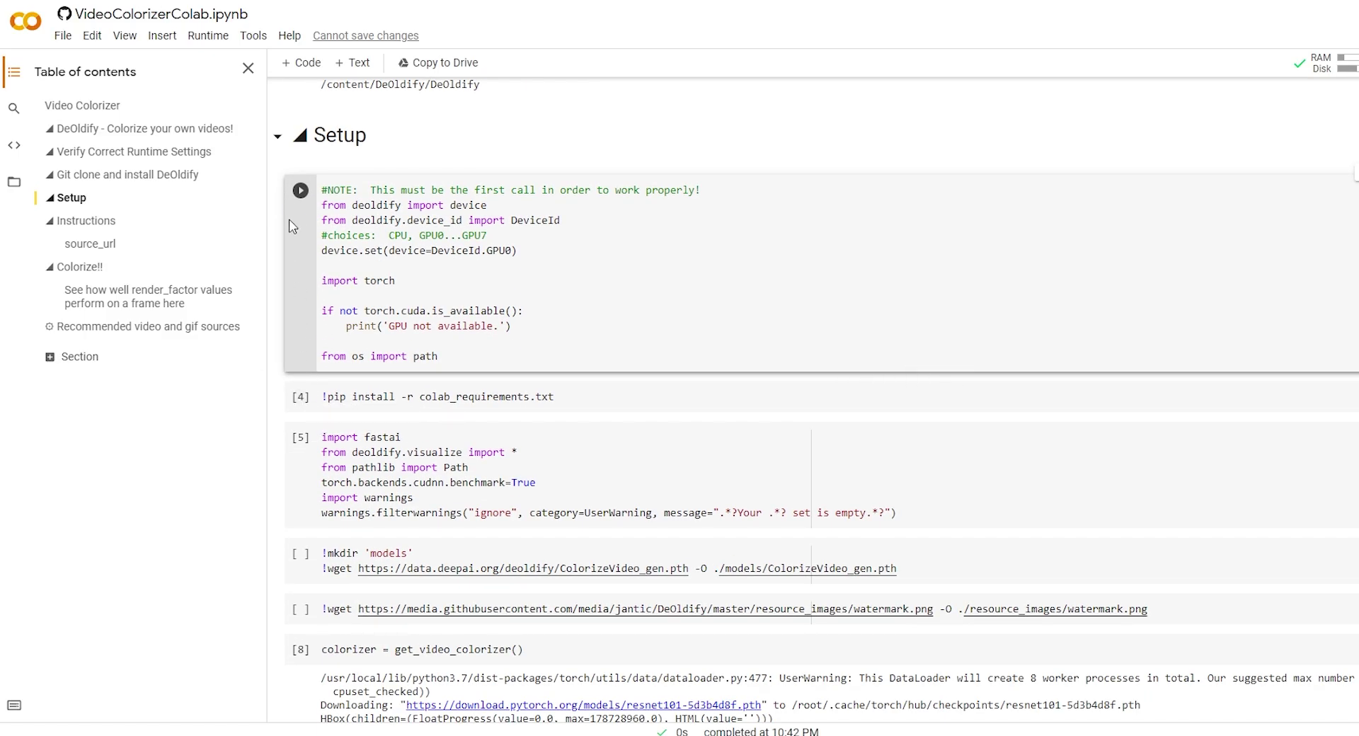
{"action": "scroll", "coordinate": [312, 290], "scroll_direction": "up", "scroll_amount": 6}
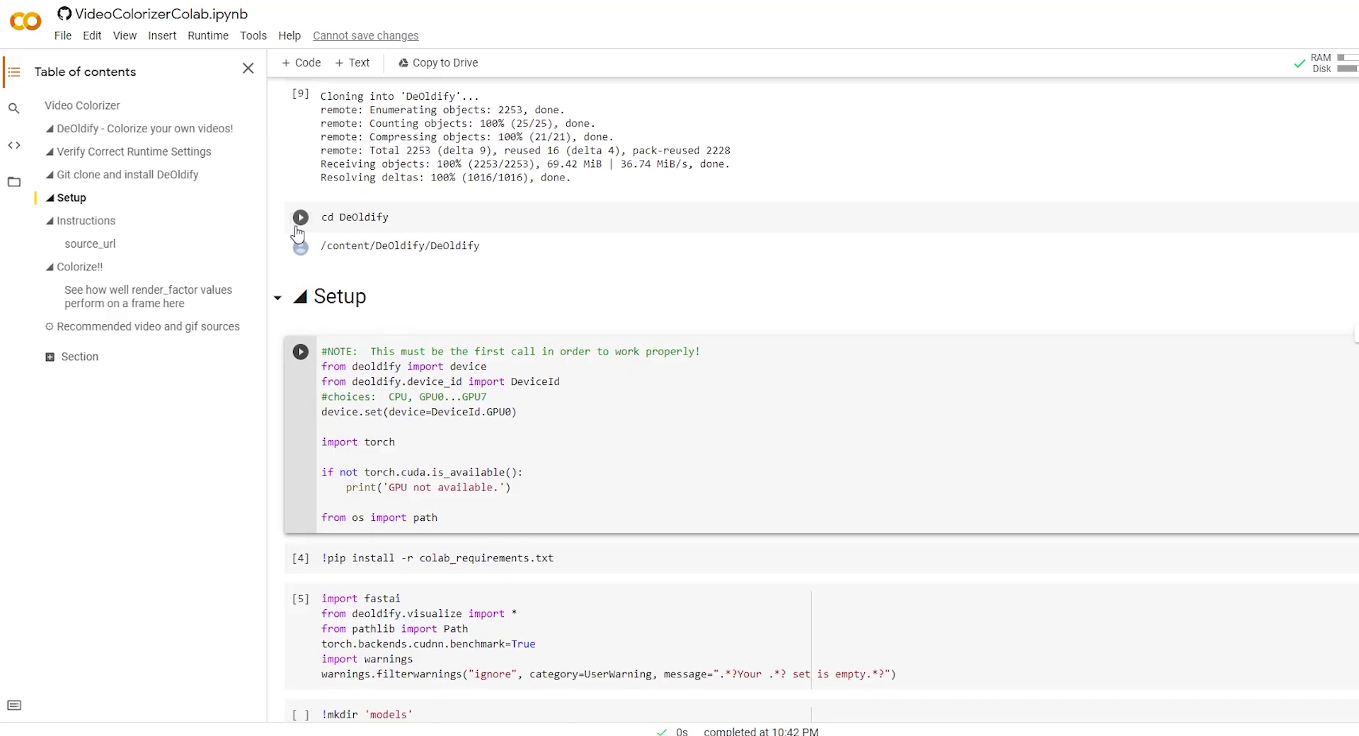
{"action": "scroll", "coordinate": [326, 269], "scroll_direction": "up", "scroll_amount": 3}
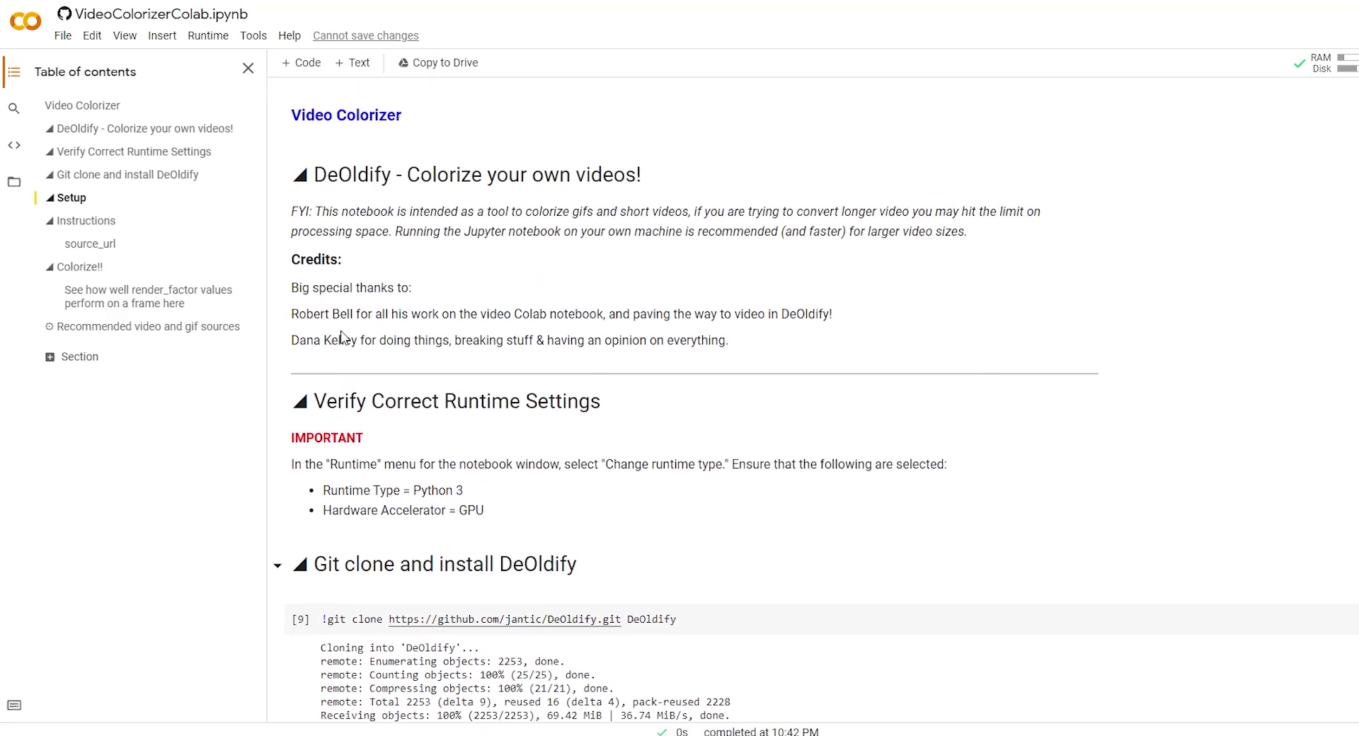
{"action": "scroll", "coordinate": [327, 269], "scroll_direction": "down", "scroll_amount": 1}
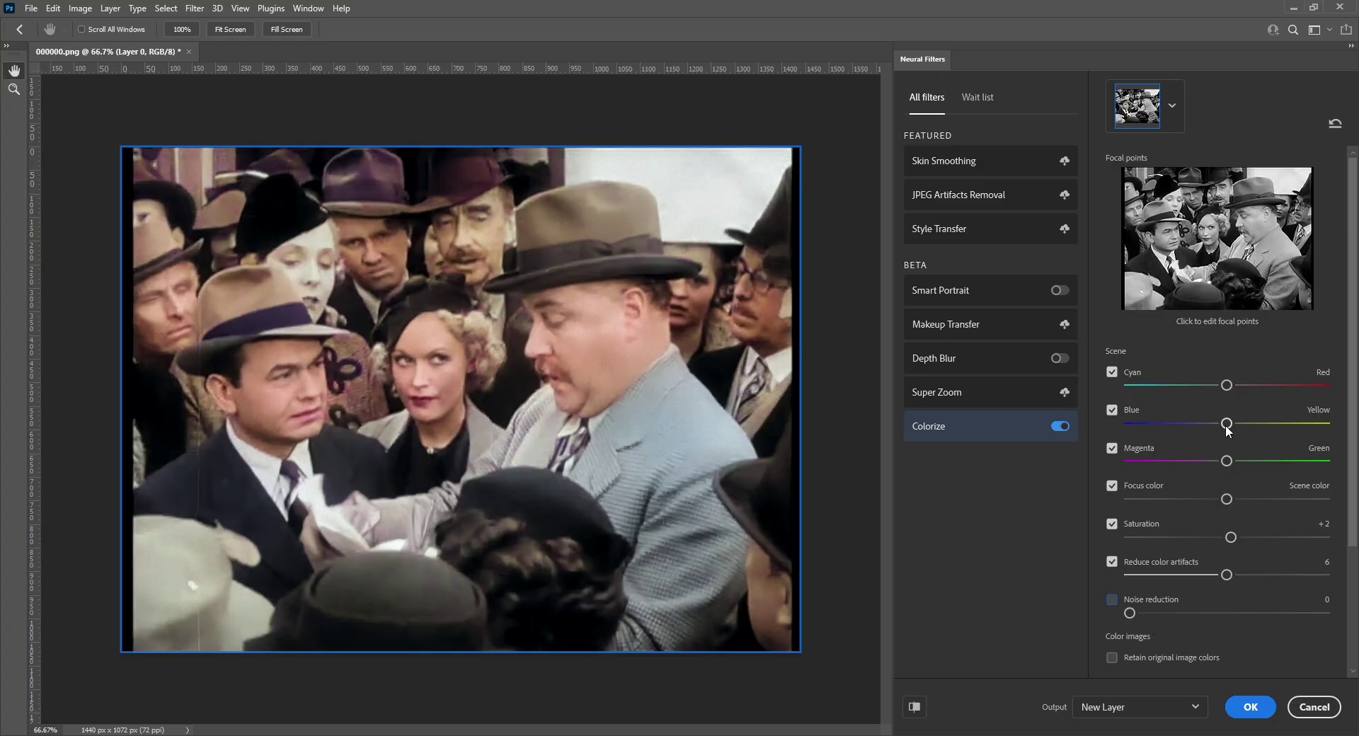
Nudge the Colorize filter's colour balance slider slightly toward blue
{"action": "left_click_drag", "start_coordinate": [1227, 428], "coordinate": [1218, 385]}
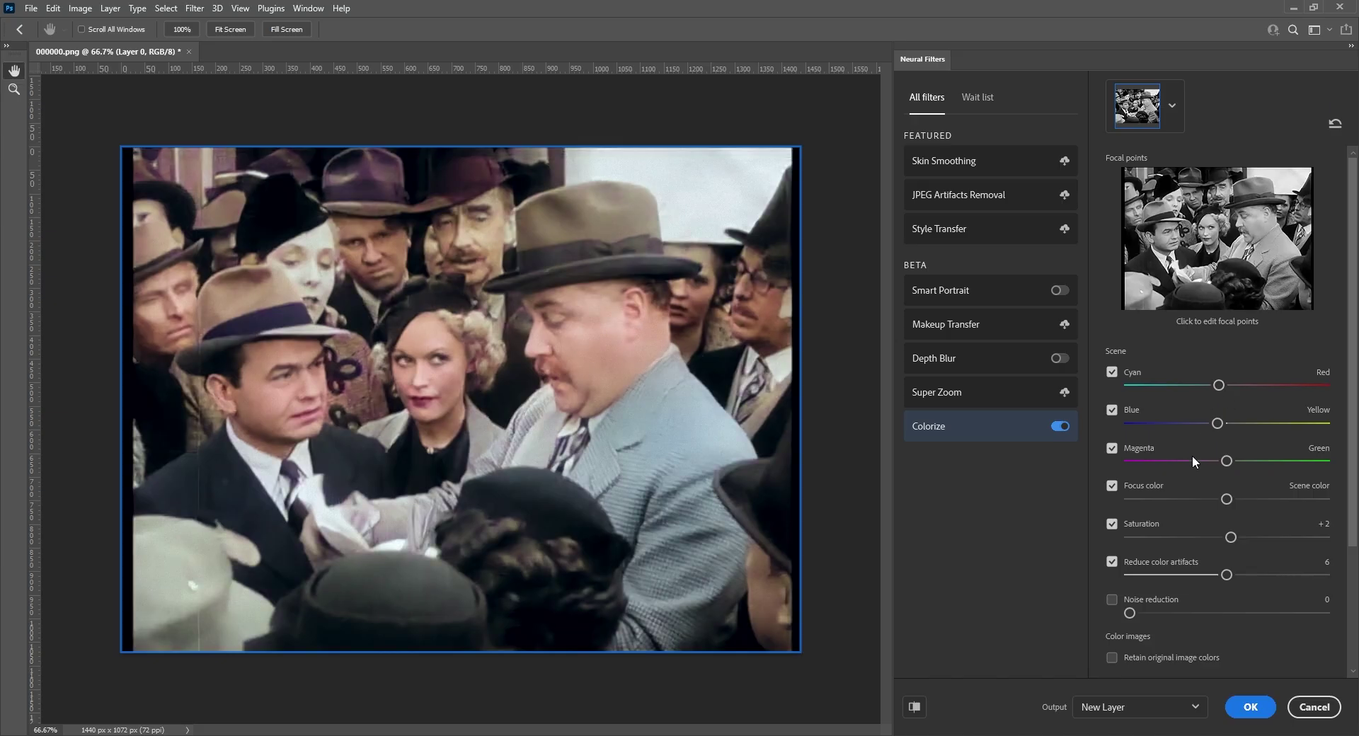